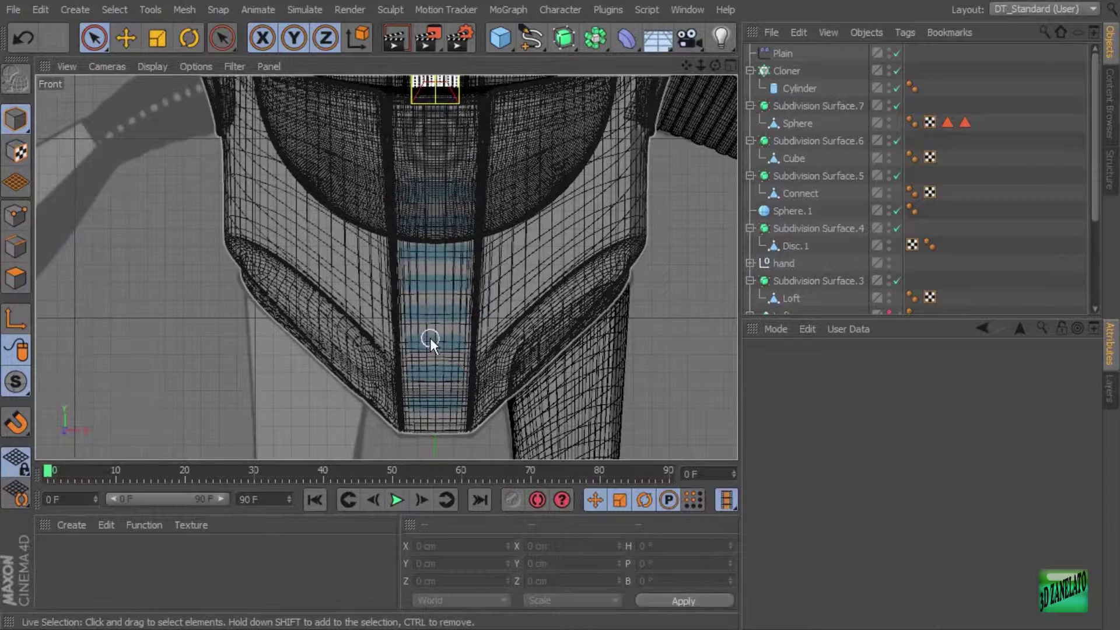
# Add a Capsule primitive to the robot scene.
pyautogui.keyDown('alt'); pyautogui.moveTo(576, 352); pyautogui.dragTo(545, 392, button='middle'); pyautogui.keyUp('alt')
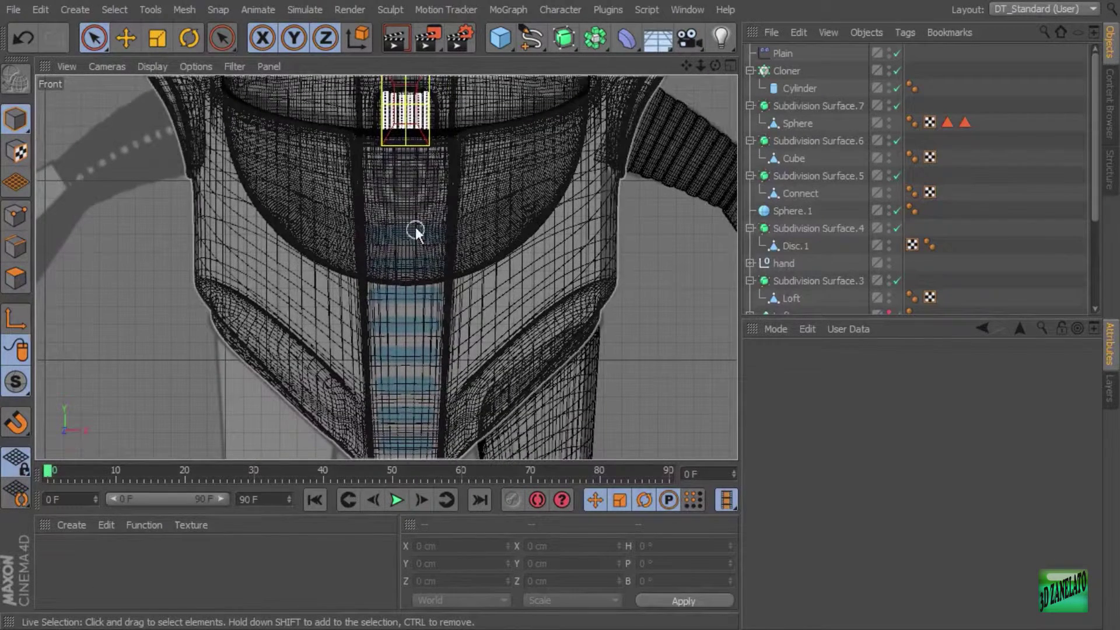
pyautogui.middleClick(612, 288)
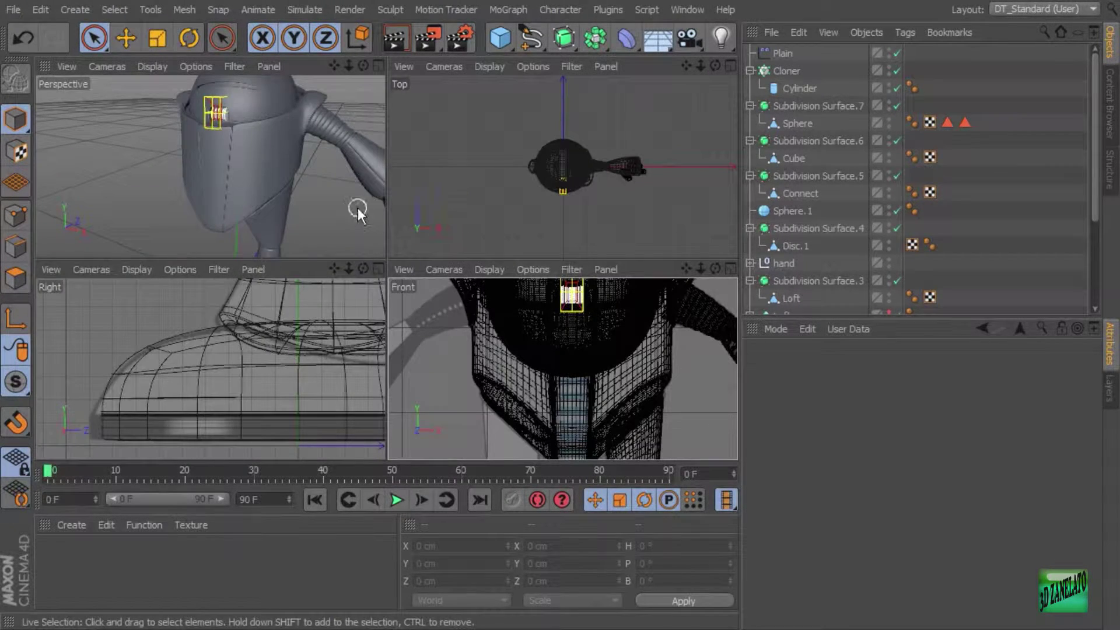
pyautogui.middleClick(312, 172)
pyautogui.keyDown('alt'); pyautogui.moveTo(326, 173); pyautogui.dragTo(478, 240); pyautogui.keyUp('alt')
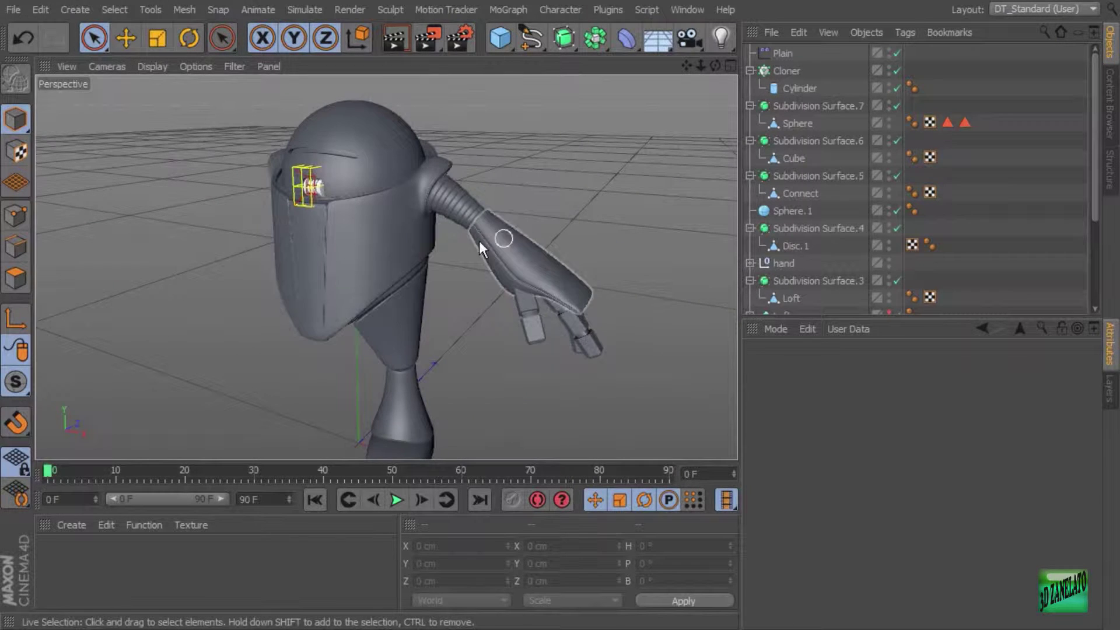
pyautogui.keyDown('alt'); pyautogui.moveTo(572, 204); pyautogui.dragTo(543, 146); pyautogui.keyUp('alt')
pyautogui.click(501, 38)
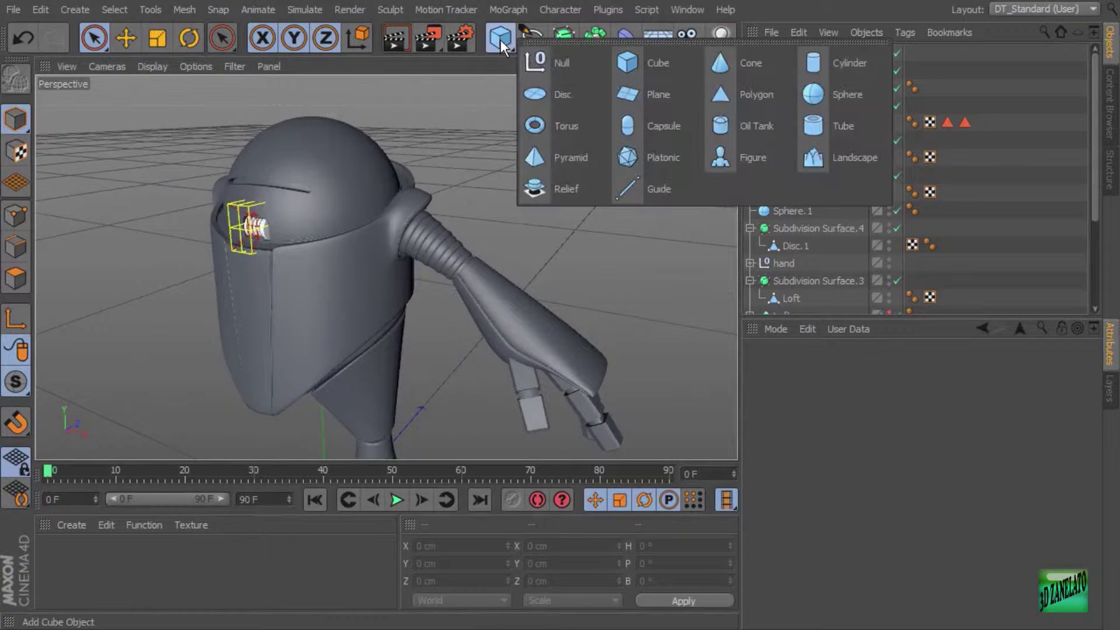
pyautogui.click(626, 127)
# Add a MoGraph Cloner object to the scene.
pyautogui.keyDown('alt'); pyautogui.moveTo(676, 210); pyautogui.dragTo(677, 80, button='middle'); pyautogui.keyUp('alt')
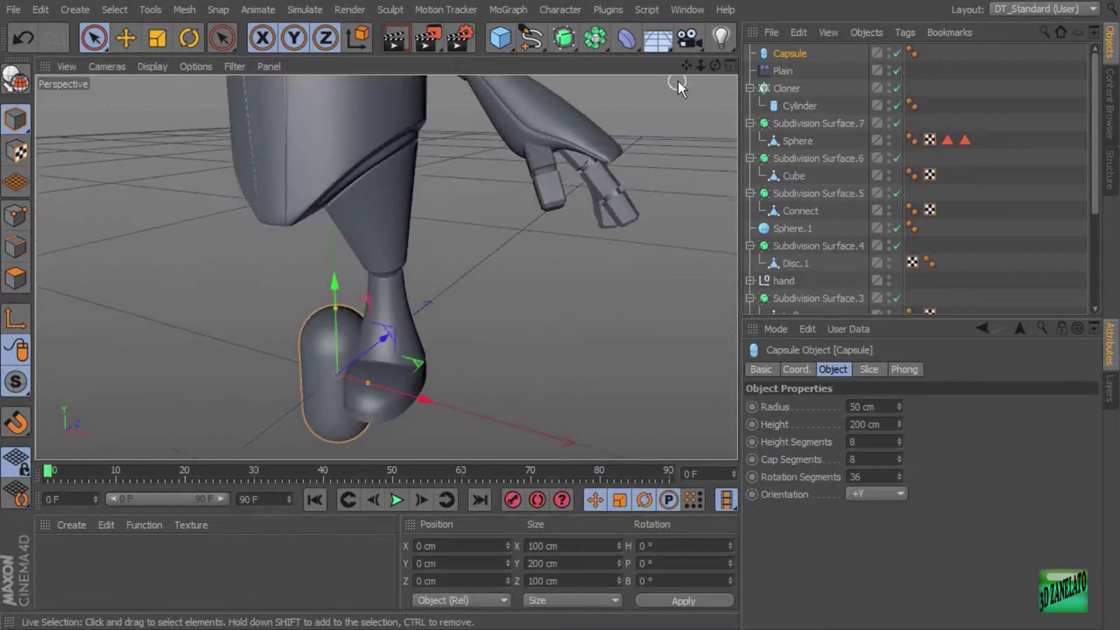
pyautogui.keyDown('alt'); pyautogui.moveTo(643, 158); pyautogui.dragTo(636, 164, button='right'); pyautogui.keyUp('alt')
pyautogui.keyDown('alt'); pyautogui.moveTo(635, 163); pyautogui.dragTo(636, 198, button='middle'); pyautogui.keyUp('alt')
pyautogui.click(513, 10)
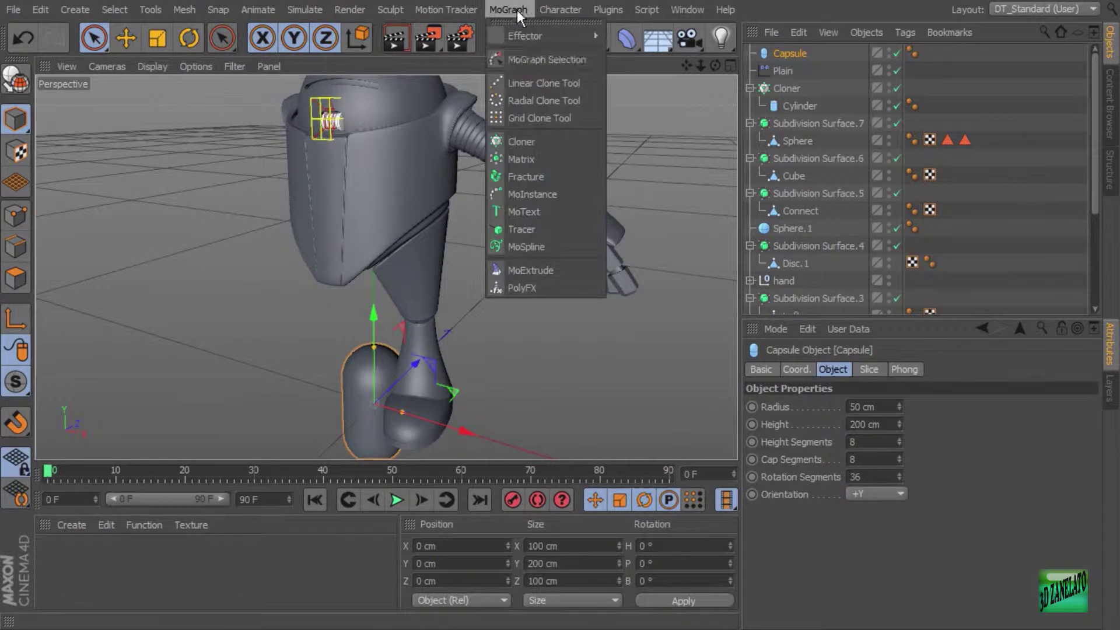
pyautogui.click(544, 142)
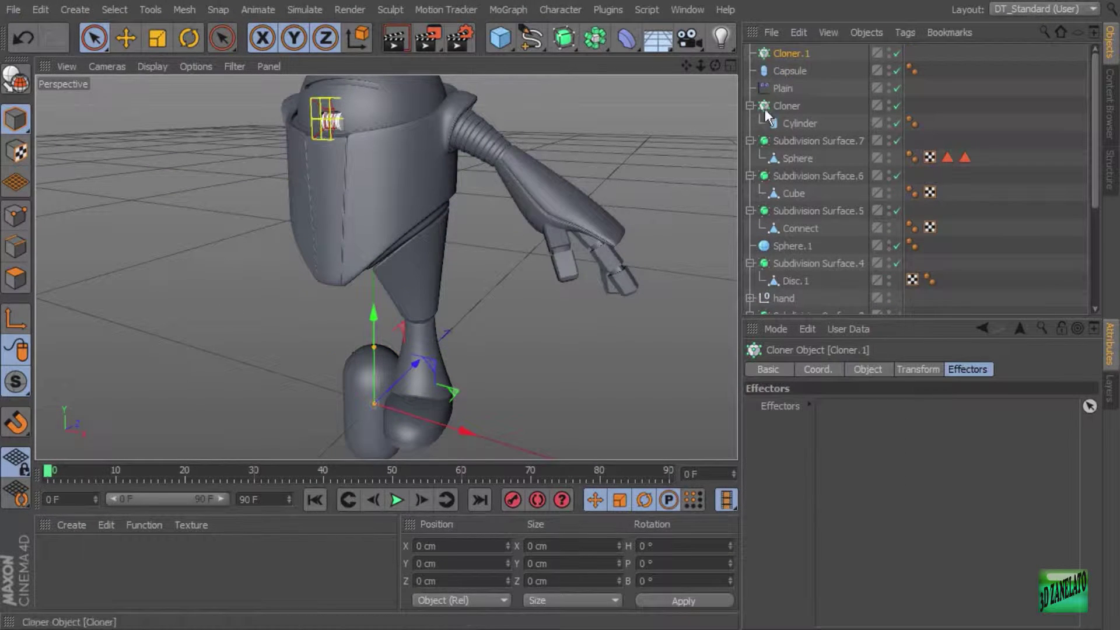
# Set the capsule's orientation to +X so that it lies horizontally.
pyautogui.click(791, 71)
pyautogui.keyDown('alt'); pyautogui.moveTo(530, 314); pyautogui.dragTo(548, 277, button='middle'); pyautogui.keyUp('alt')
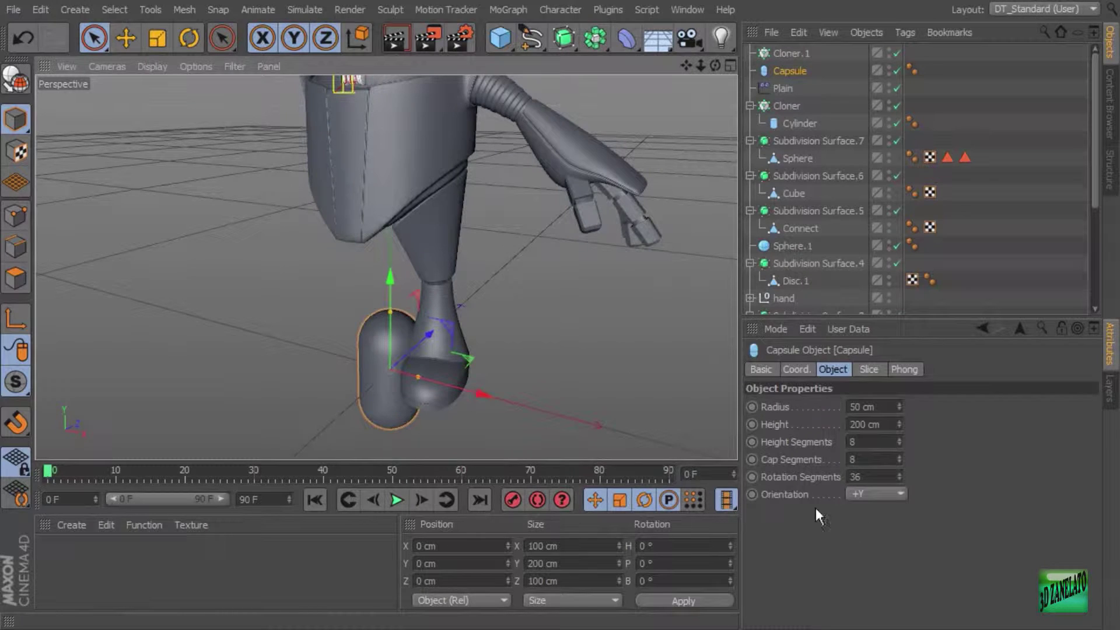
pyautogui.click(885, 495)
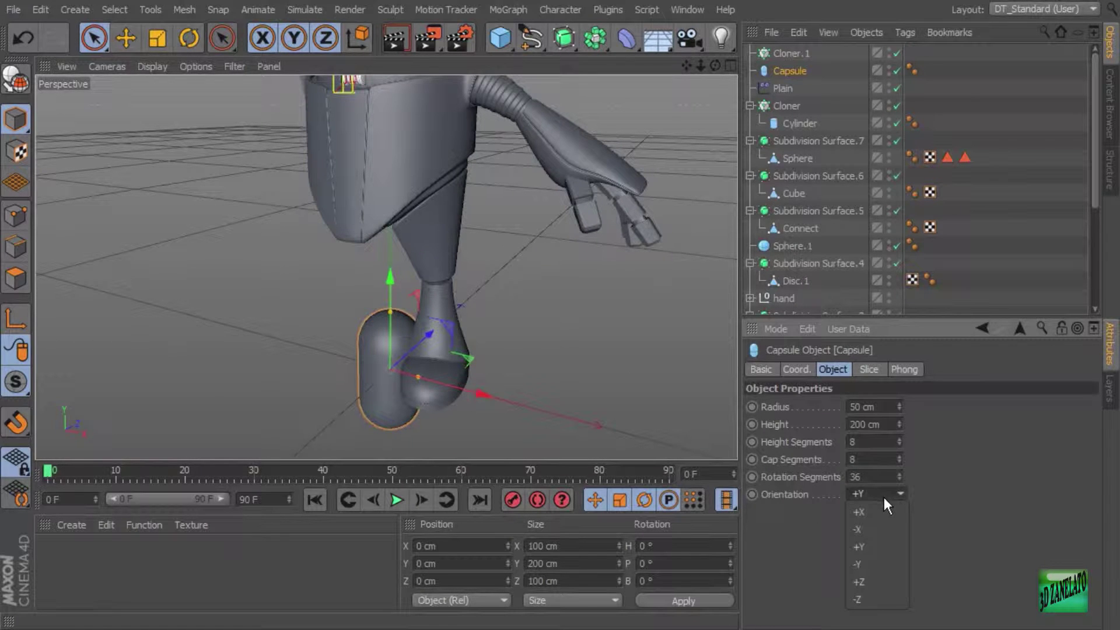
pyautogui.click(873, 514)
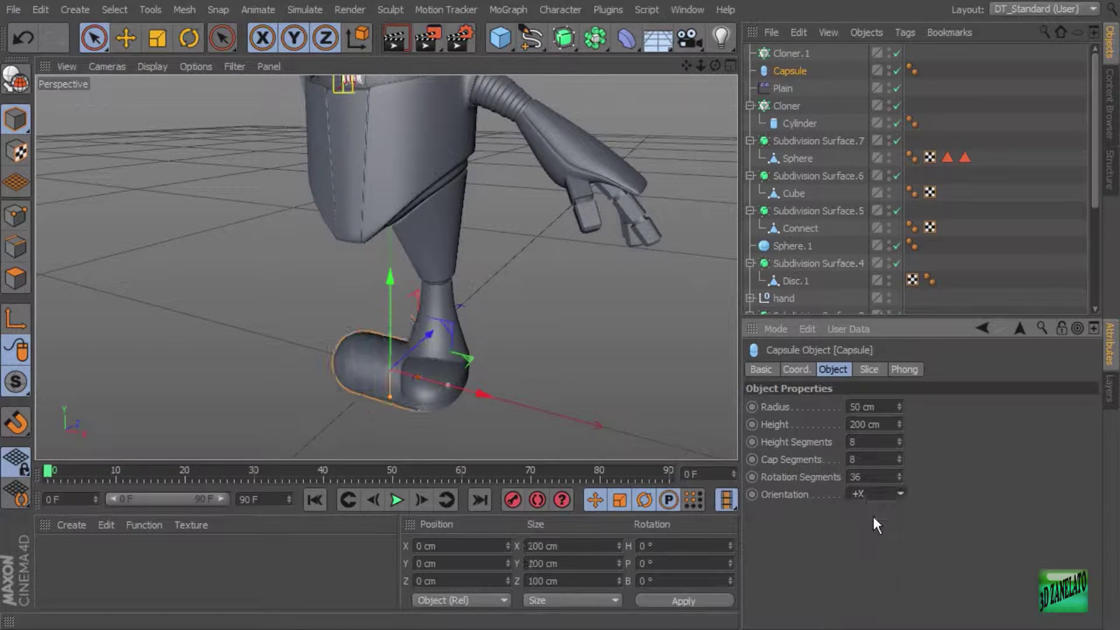
# Make the capsule a child of the new cloner, Cloner.1.
pyautogui.moveTo(582, 369)
pyautogui.keyDown('alt'); pyautogui.mouseDown()
pyautogui.moveTo(569, 338)
pyautogui.moveTo(583, 327)
pyautogui.mouseUp(); pyautogui.keyUp('alt')
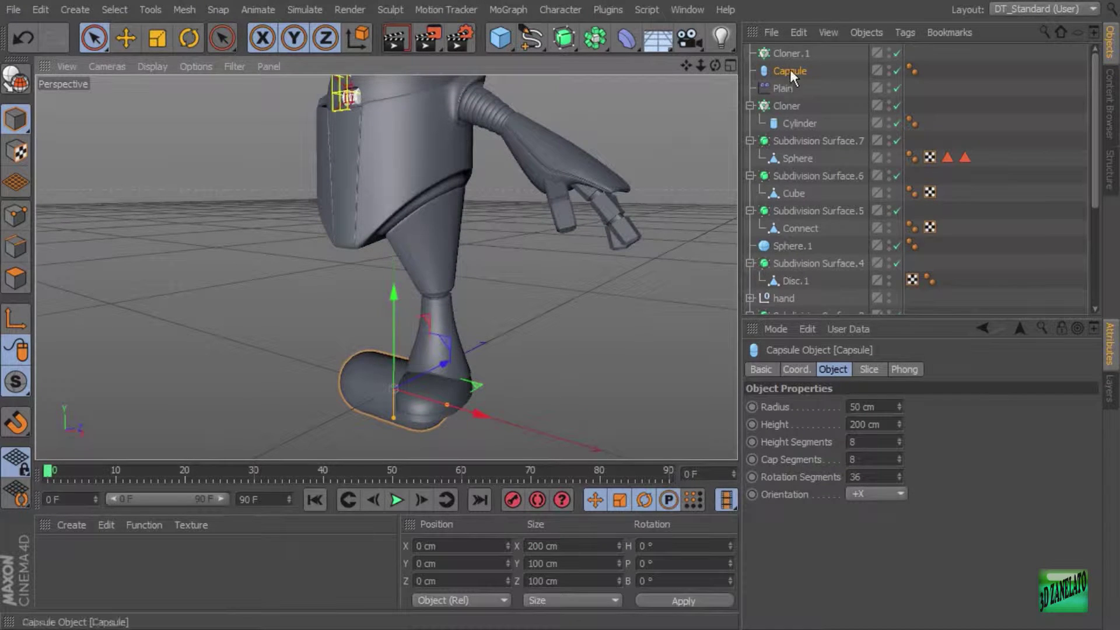
pyautogui.moveTo(790, 70); pyautogui.dragTo(799, 53)
pyautogui.click(799, 53)
# Move the capsule cloner up and forward to the robot's chest, at about Y 294 cm and Z -89 cm.
pyautogui.keyDown('alt'); pyautogui.moveTo(626, 199); pyautogui.dragTo(592, 270); pyautogui.keyUp('alt')
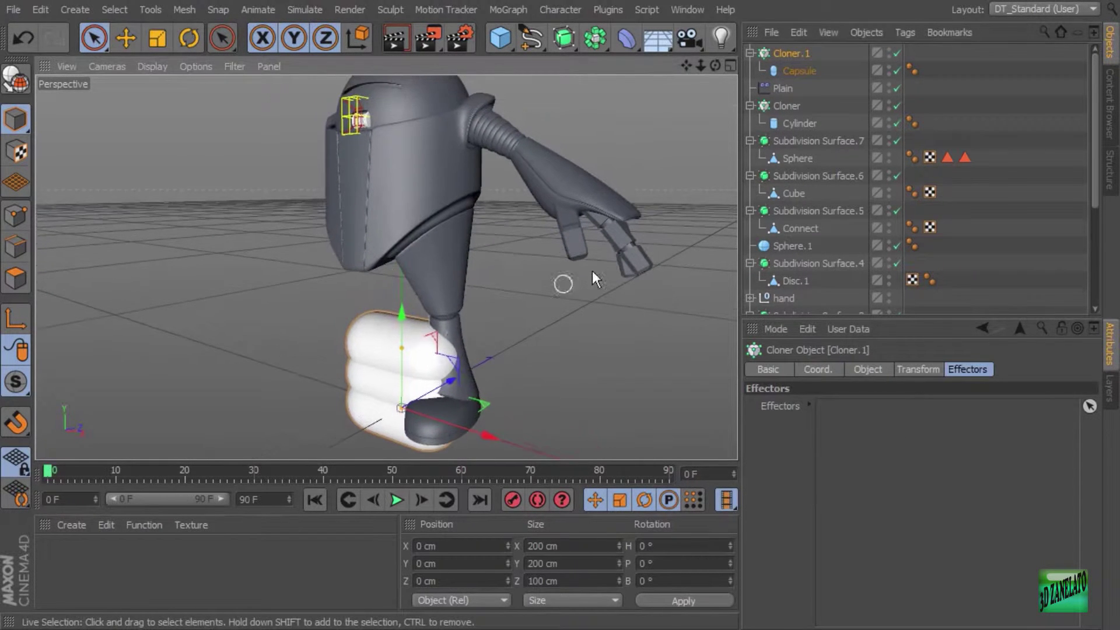
pyautogui.moveTo(403, 319); pyautogui.dragTo(399, 137)
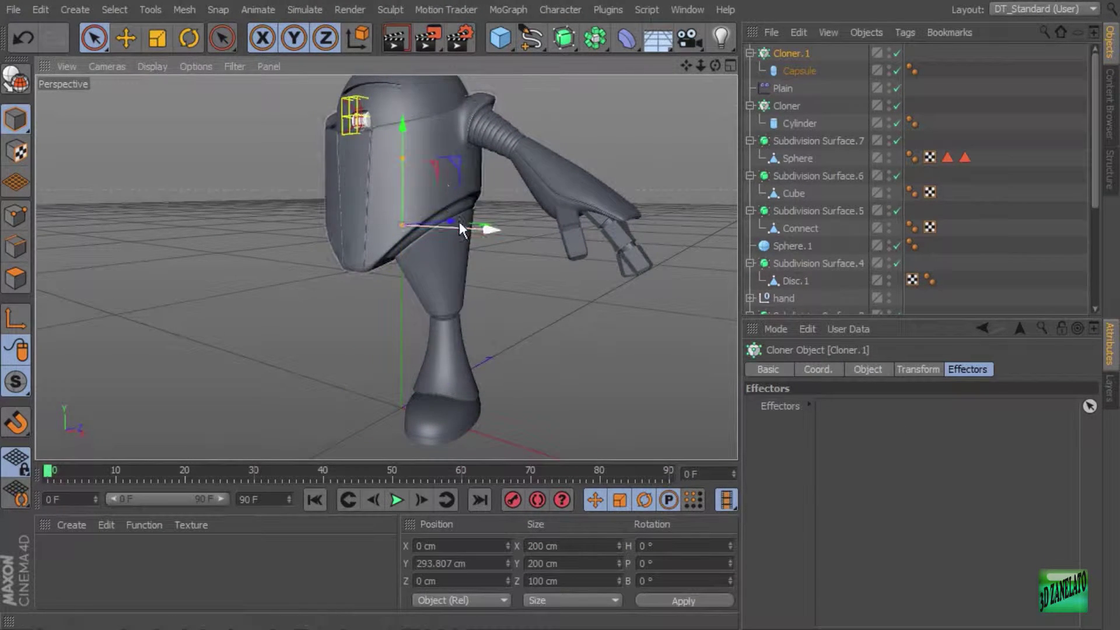
pyautogui.moveTo(456, 218); pyautogui.dragTo(421, 218)
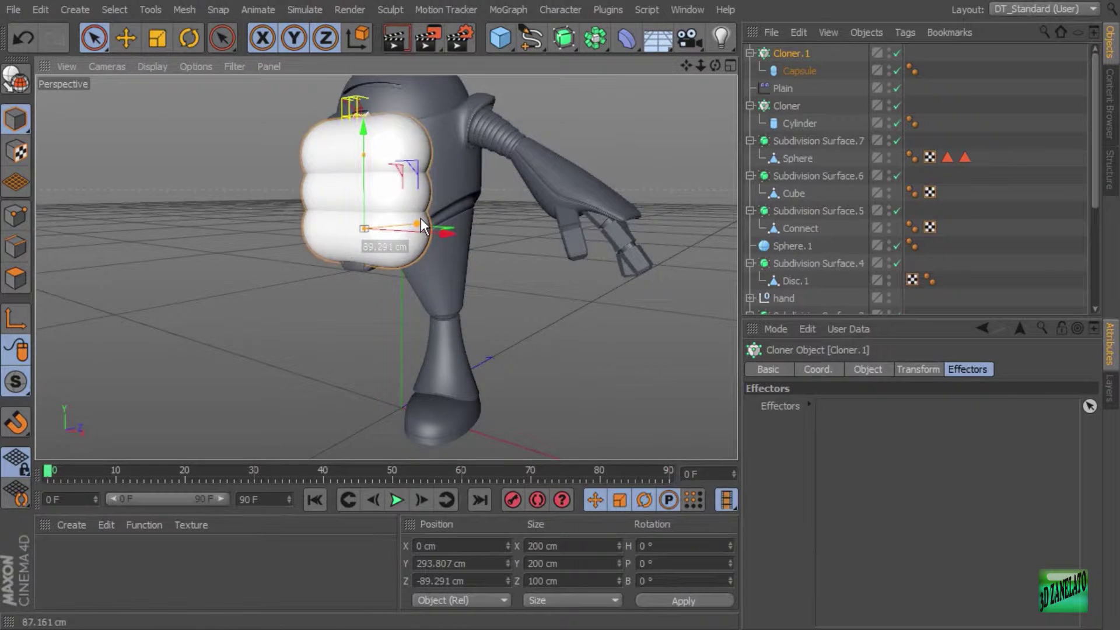
pyautogui.keyDown('alt'); pyautogui.moveTo(454, 235); pyautogui.dragTo(523, 359, button='middle'); pyautogui.keyUp('alt')
pyautogui.keyDown('alt'); pyautogui.moveTo(527, 358); pyautogui.dragTo(561, 355, button='right'); pyautogui.keyUp('alt')
pyautogui.keyDown('alt'); pyautogui.moveTo(561, 355); pyautogui.dragTo(580, 349); pyautogui.keyUp('alt')
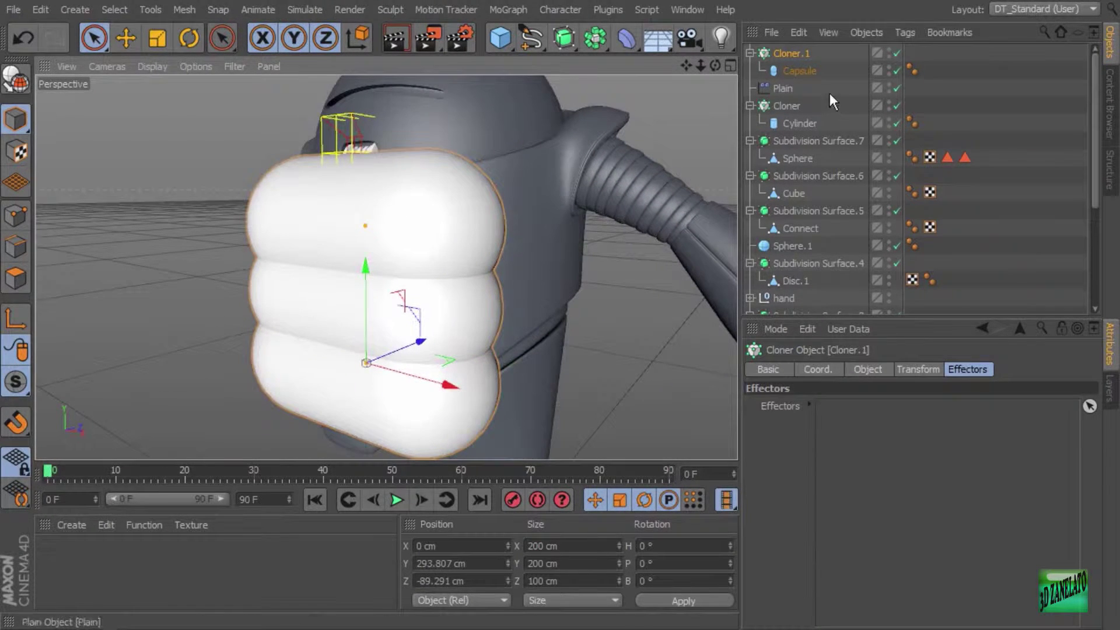
# Reduce the capsule's radius to 18 cm and its height to 115 cm.
pyautogui.click(809, 70)
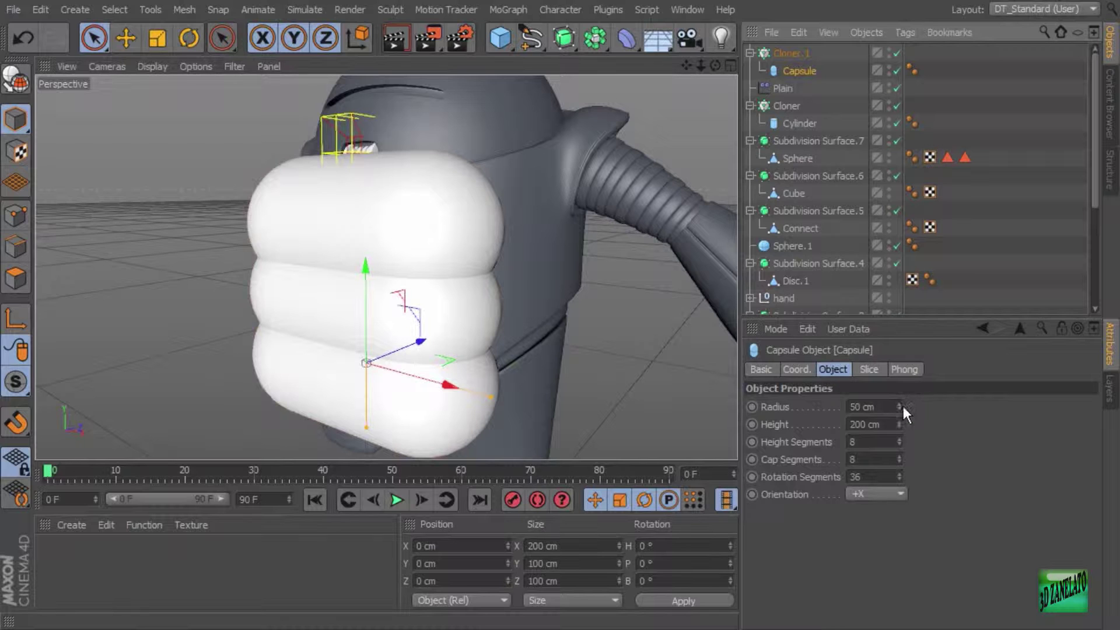
pyautogui.moveTo(902, 404); pyautogui.dragTo(899, 442)
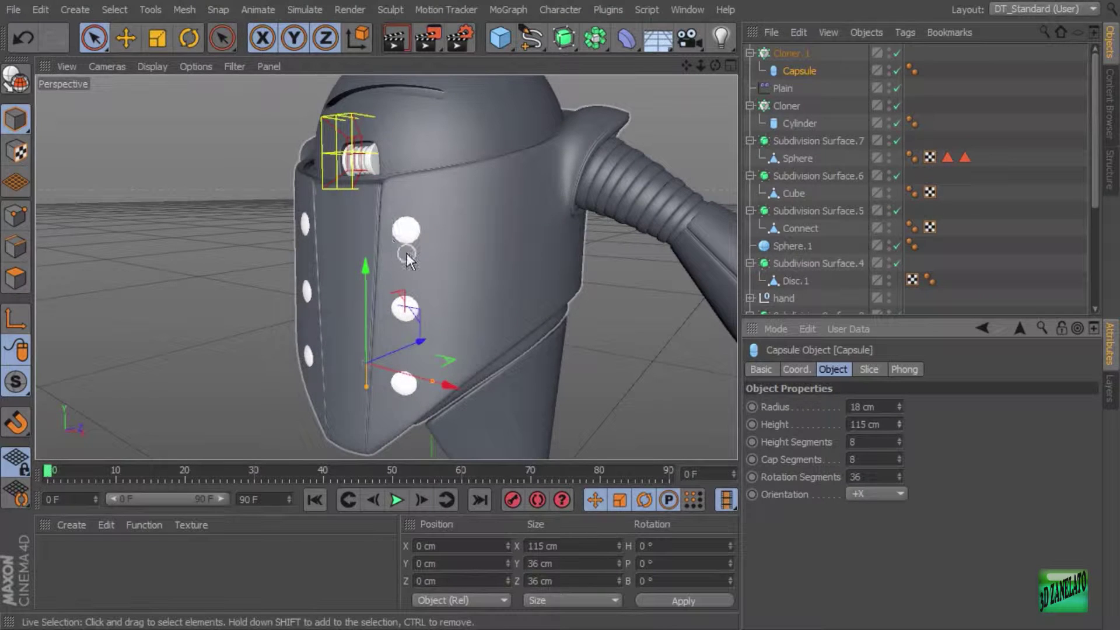
pyautogui.moveTo(421, 343); pyautogui.dragTo(467, 297)
# Lower the capsule cloner along the robot's chest to about Y 260 cm, with Z at about -107 cm.
pyautogui.click(782, 52)
pyautogui.moveTo(349, 275); pyautogui.dragTo(347, 325)
pyautogui.keyDown('alt'); pyautogui.moveTo(493, 334); pyautogui.dragTo(568, 267, button='middle'); pyautogui.keyUp('alt')
# Shrink the capsule to a 6 cm radius and 33 cm height, following the blue stripes in the front reference image.
pyautogui.middleClick(569, 270)
pyautogui.middleClick(582, 356)
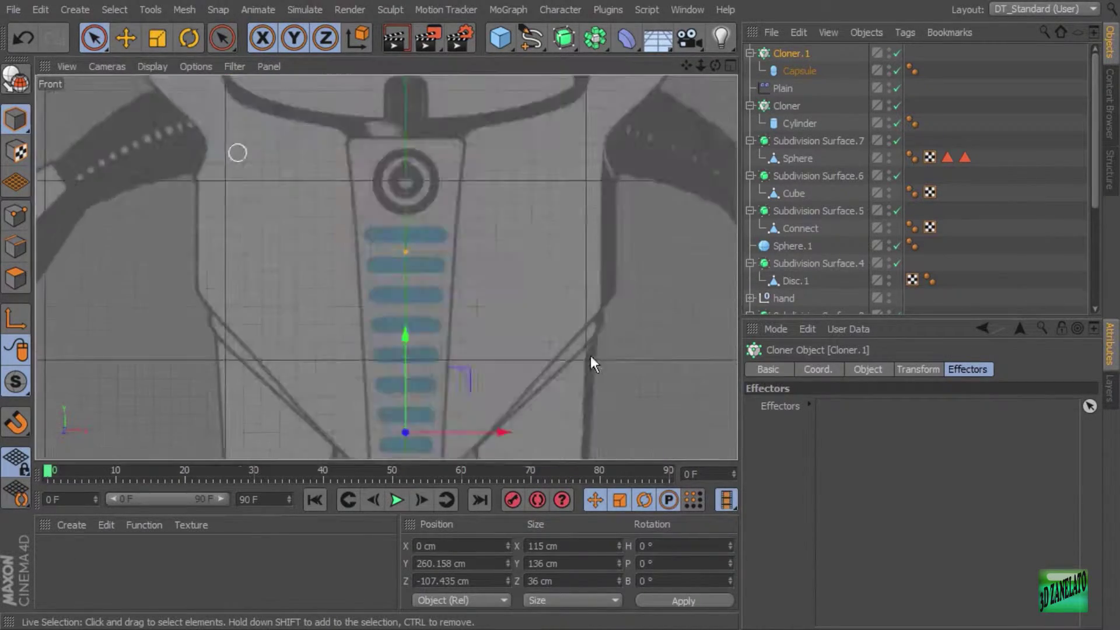
pyautogui.scroll(6, 638, 237)
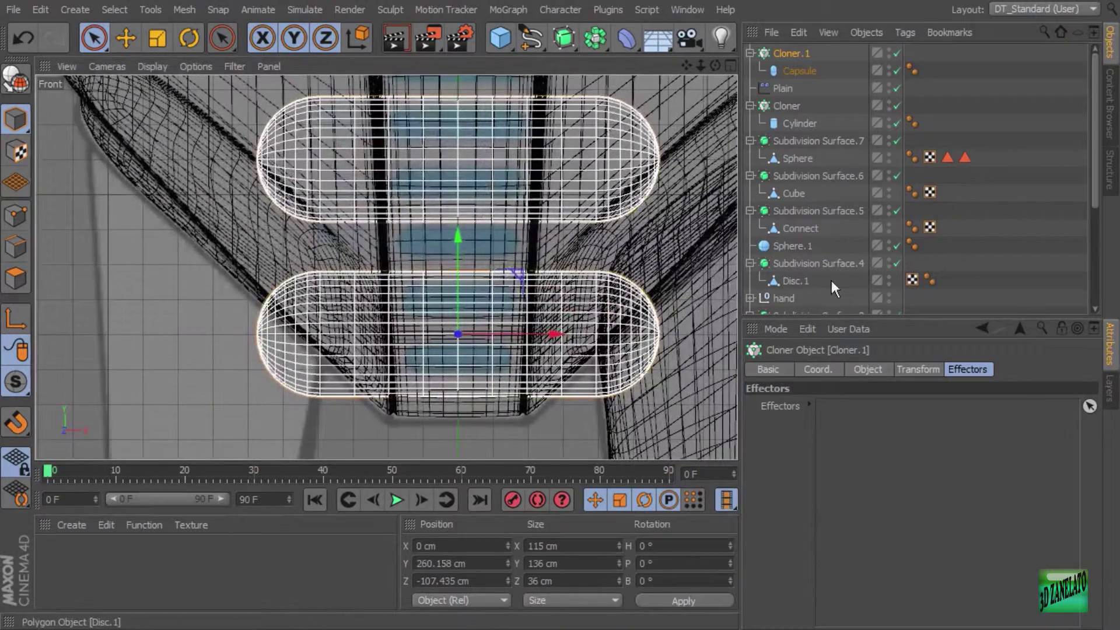
pyautogui.click(799, 70)
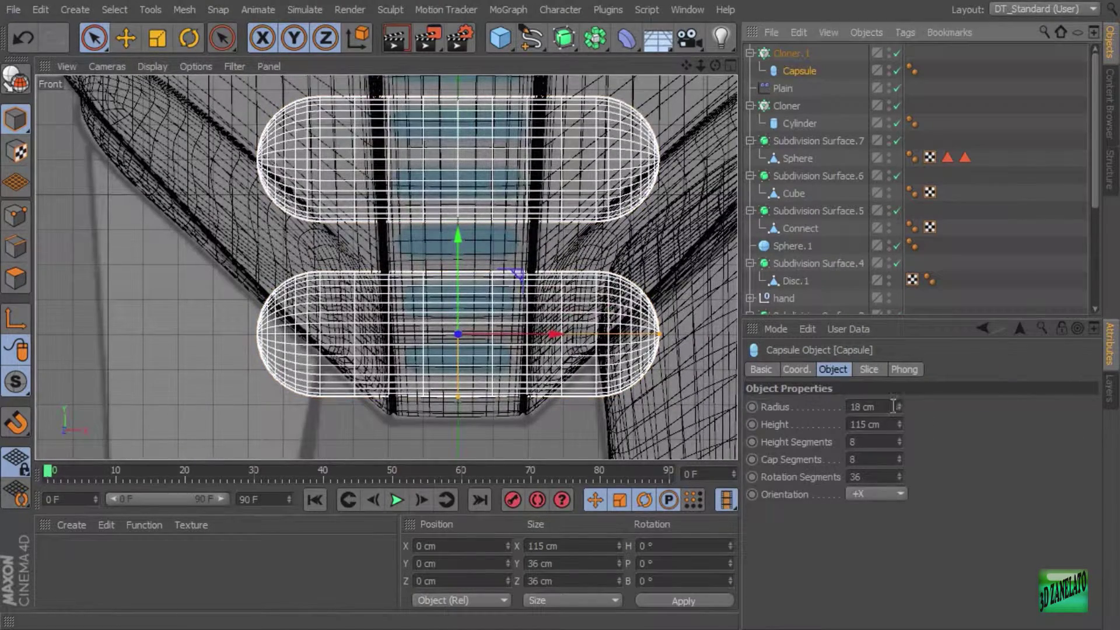
pyautogui.moveTo(900, 406); pyautogui.dragTo(853, 425)
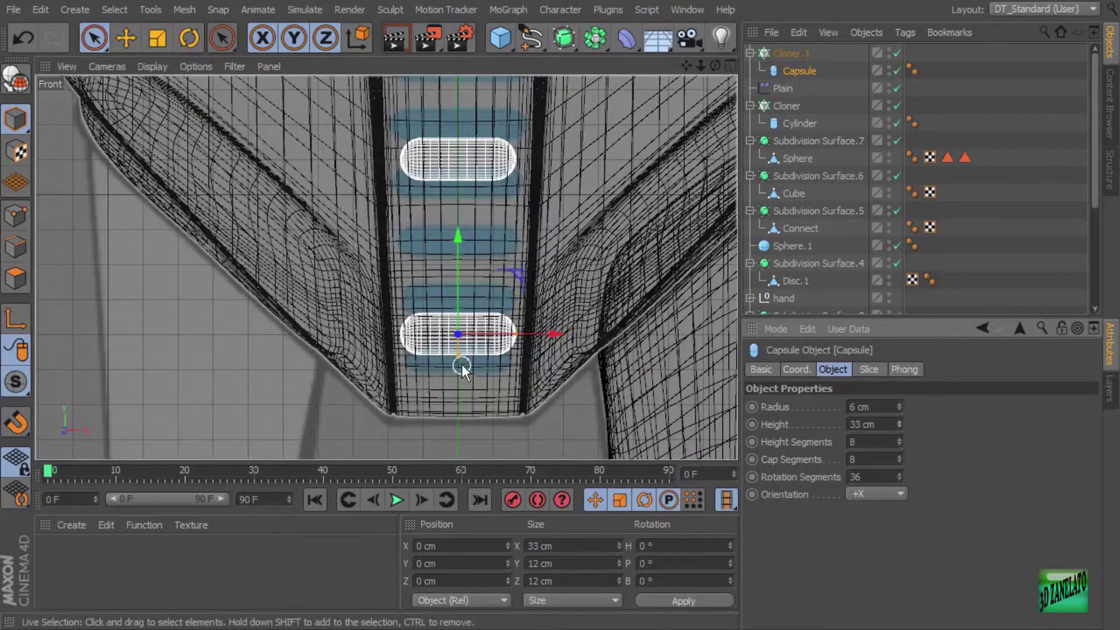
# Undo the stray capsule adjustment and lower the cloner to about Y 254 cm, over the lowest blue stripe.
pyautogui.moveTo(457, 359); pyautogui.dragTo(459, 366)
pyautogui.hotkey('ctrl', 'z')
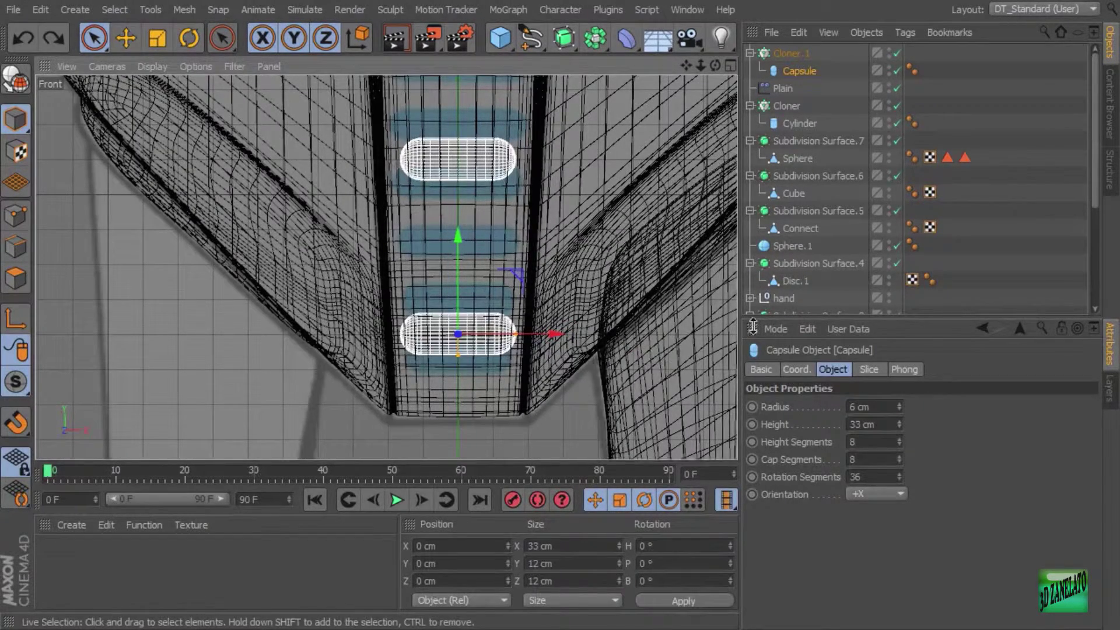
pyautogui.click(793, 52)
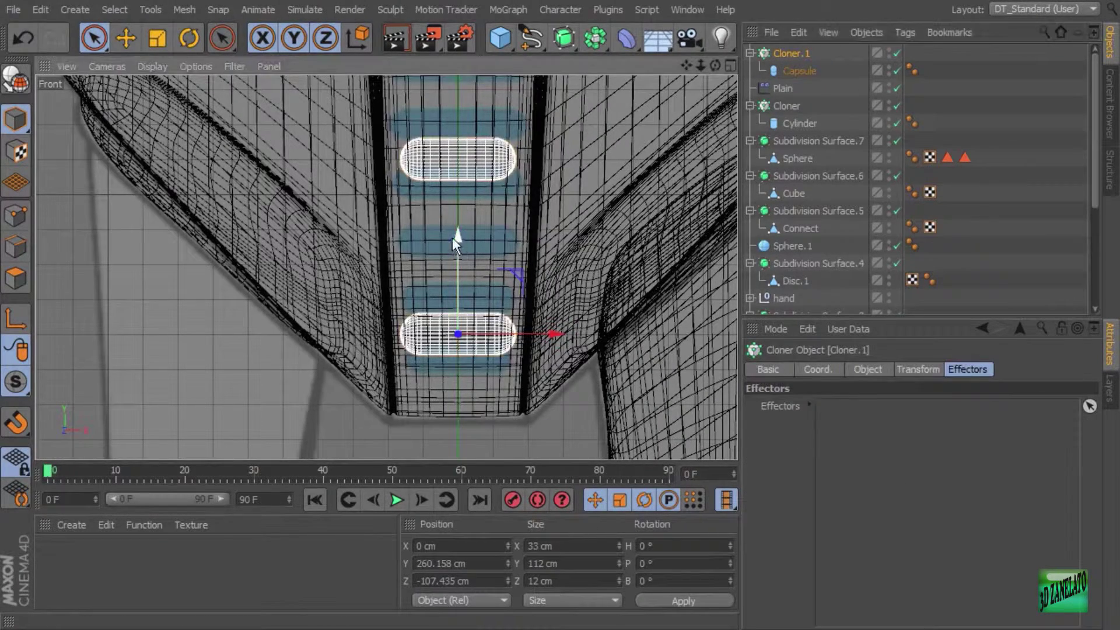
pyautogui.moveTo(458, 238); pyautogui.dragTo(457, 261)
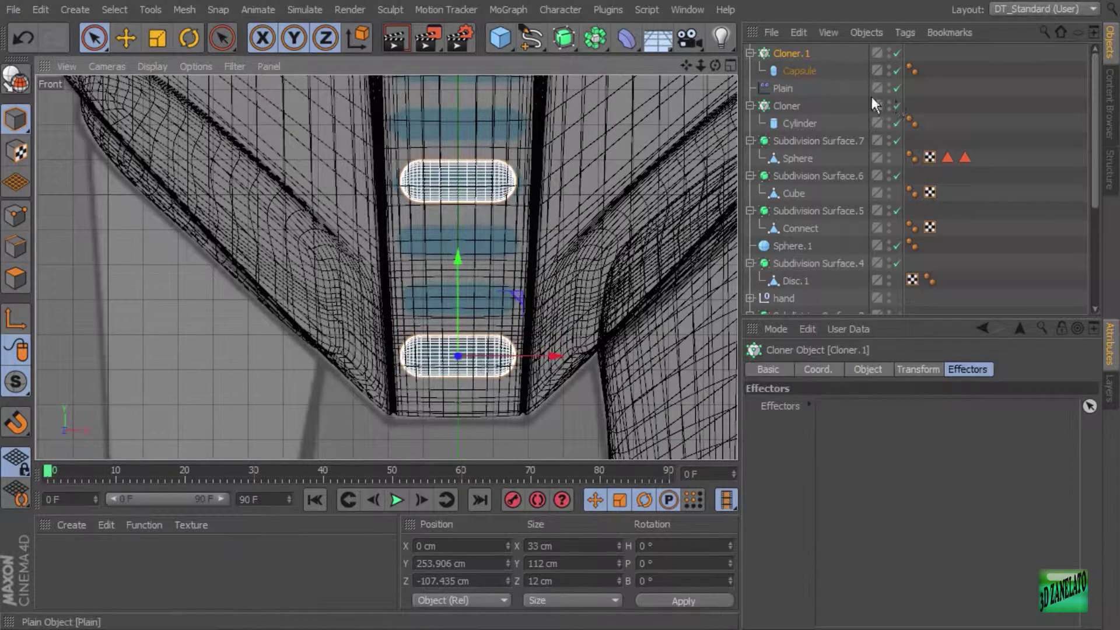
# Resize the capsule to 30.1 cm long and 9.6 cm thick, and lower its cloner to about Y 253 cm.
pyautogui.click(789, 70)
pyautogui.moveTo(898, 409); pyautogui.dragTo(900, 424)
pyautogui.click(790, 53)
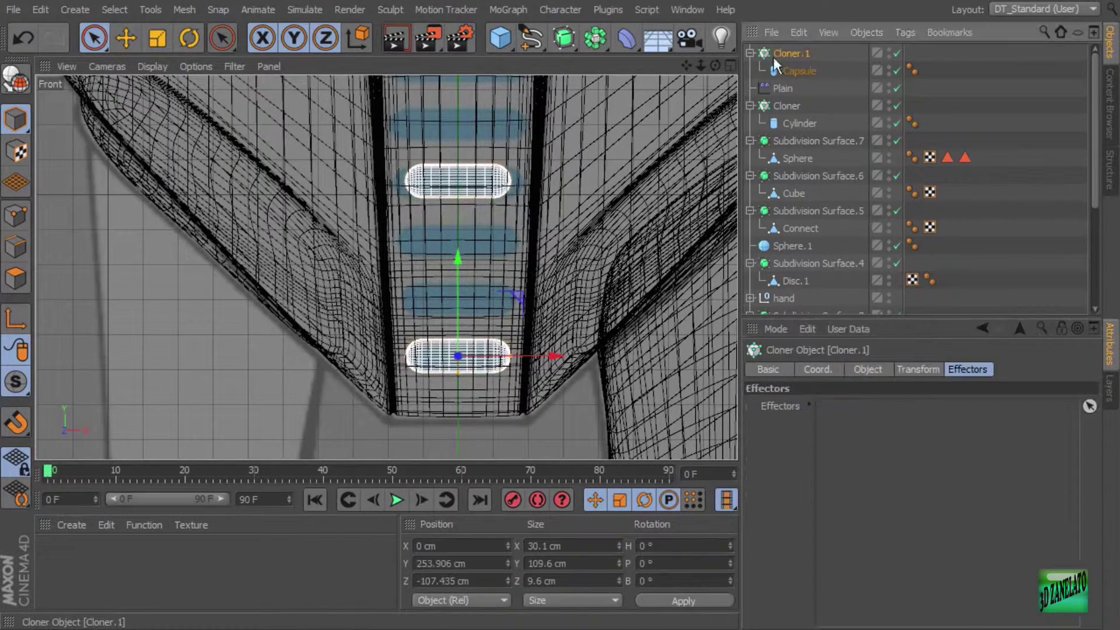
pyautogui.moveTo(462, 261); pyautogui.dragTo(462, 265)
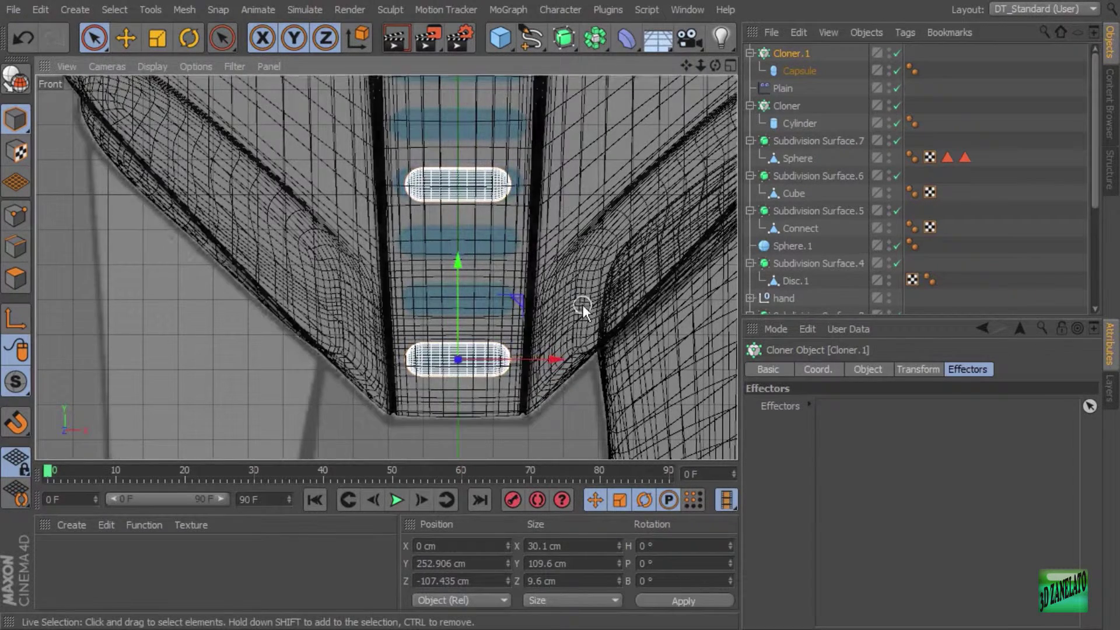
# Move the capsule cloner forward to about Z -113.5 cm so the capsules protrude from the robot's front panel.
pyautogui.middleClick(581, 305)
pyautogui.middleClick(309, 161)
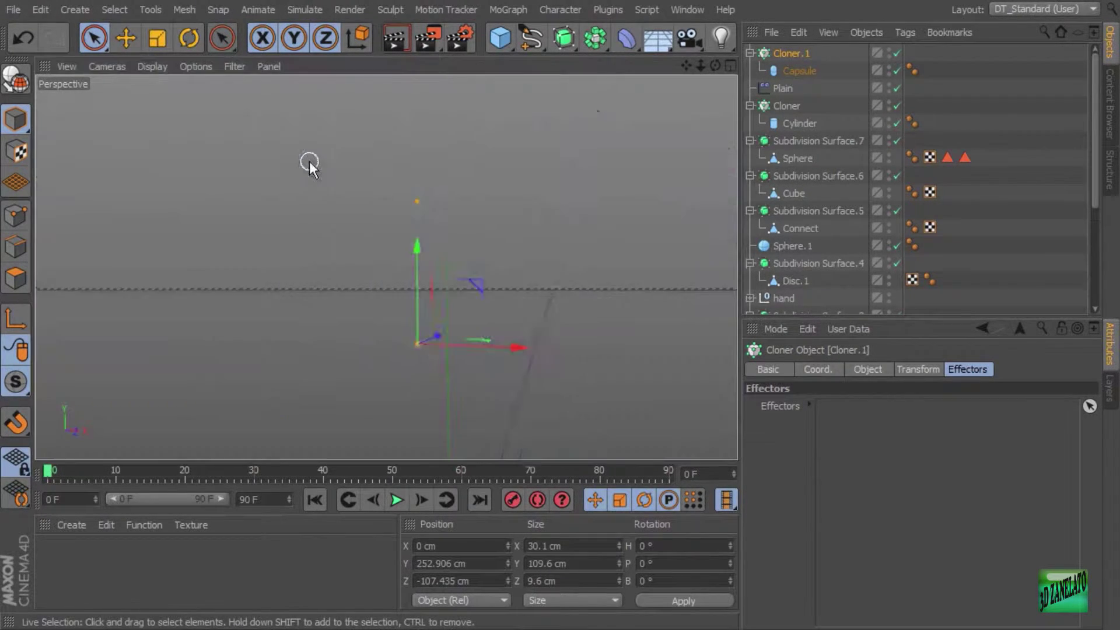
pyautogui.keyDown('alt'); pyautogui.moveTo(340, 266); pyautogui.dragTo(325, 293); pyautogui.keyUp('alt')
pyautogui.keyDown('alt'); pyautogui.moveTo(325, 292); pyautogui.dragTo(387, 293, button='right'); pyautogui.keyUp('alt')
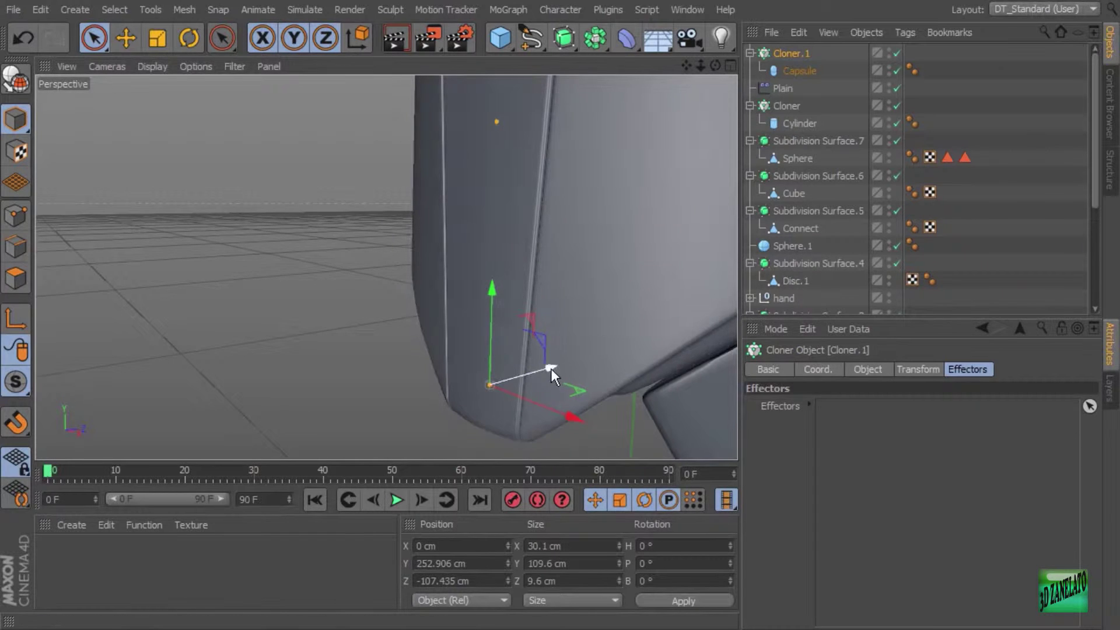
pyautogui.moveTo(551, 369)
pyautogui.mouseDown()
pyautogui.moveTo(541, 369)
pyautogui.moveTo(569, 345)
pyautogui.moveTo(582, 361)
pyautogui.moveTo(538, 373)
pyautogui.mouseUp()
# Deselect the cloner and examine how the capsules sit on the robot's front panel from several angles.
pyautogui.click(323, 356)
pyautogui.keyDown('alt'); pyautogui.moveTo(460, 353); pyautogui.dragTo(617, 342); pyautogui.keyUp('alt')
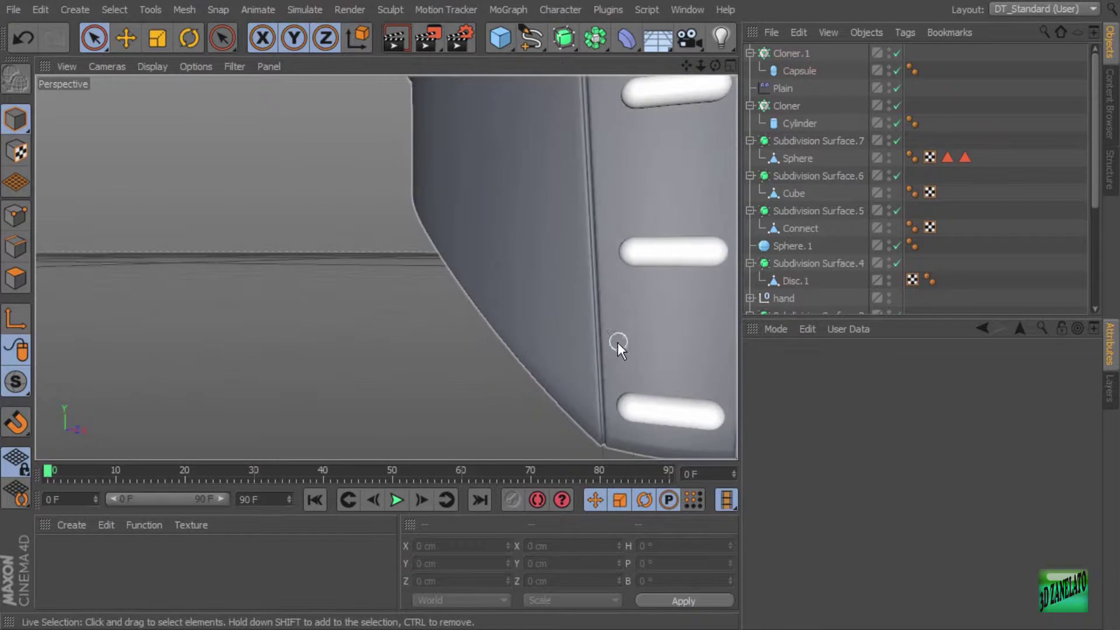
pyautogui.keyDown('alt'); pyautogui.moveTo(617, 341); pyautogui.dragTo(566, 319, button='middle'); pyautogui.keyUp('alt')
pyautogui.keyDown('alt'); pyautogui.moveTo(610, 320); pyautogui.dragTo(558, 322, button='right'); pyautogui.keyUp('alt')
pyautogui.keyDown('alt'); pyautogui.moveTo(671, 304); pyautogui.dragTo(582, 335, button='middle'); pyautogui.keyUp('alt')
pyautogui.moveTo(583, 334)
pyautogui.keyDown('alt'); pyautogui.mouseDown()
pyautogui.moveTo(607, 331)
pyautogui.moveTo(592, 322)
pyautogui.moveTo(570, 334)
pyautogui.mouseUp(); pyautogui.keyUp('alt')
pyautogui.scroll(3, 593, 322)
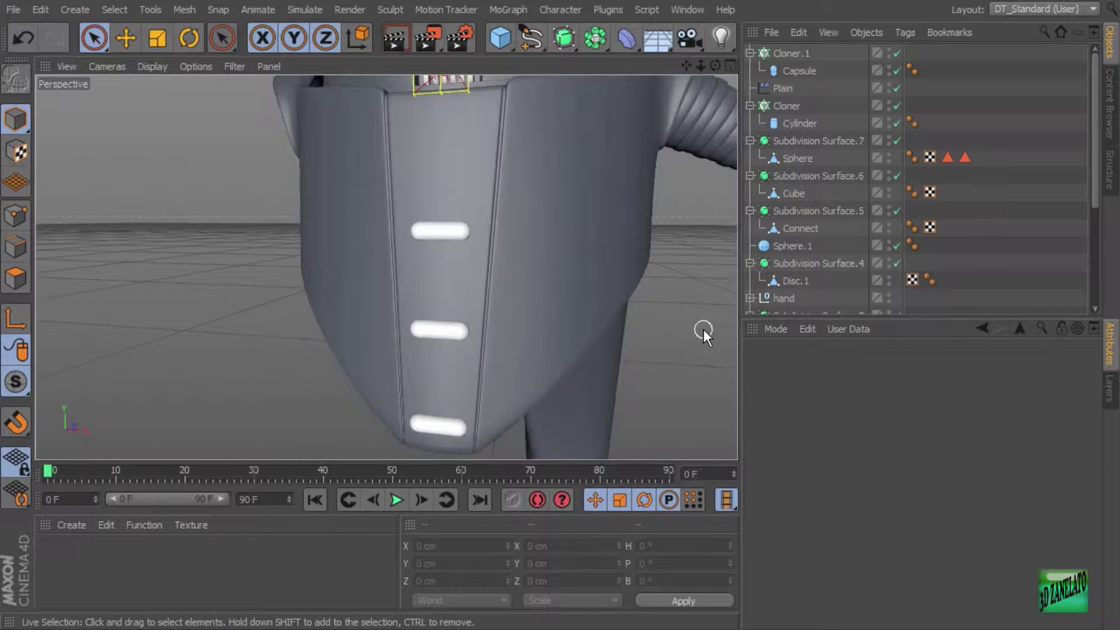
# Set the capsule cloner's clone count to 5.
pyautogui.click(793, 52)
pyautogui.middleClick(603, 272)
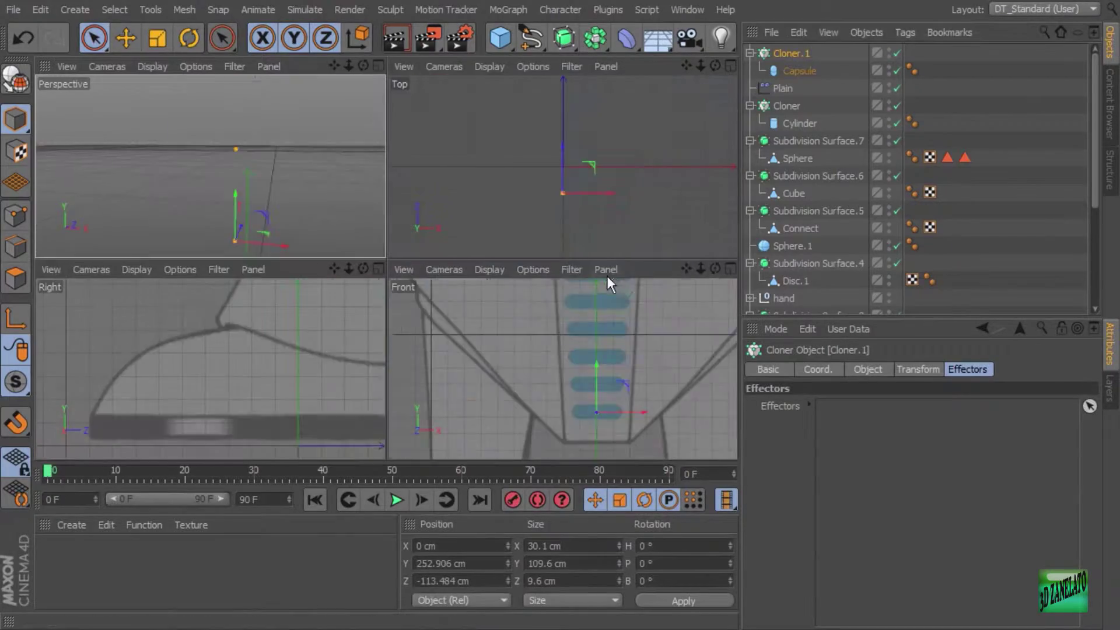
pyautogui.scroll(3, 624, 328)
pyautogui.middleClick(648, 350)
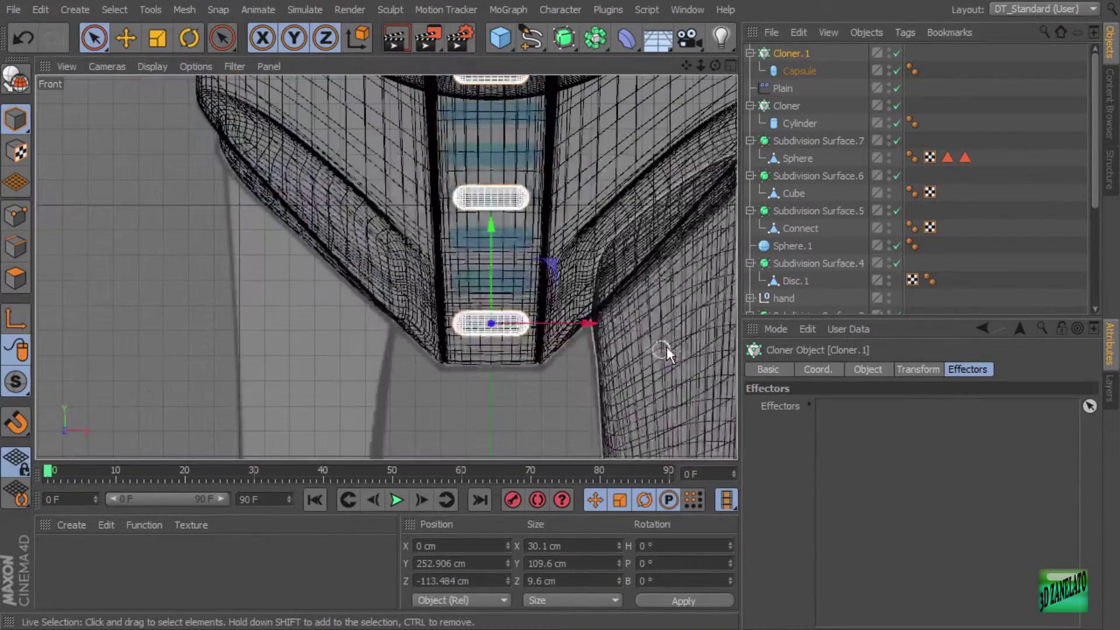
pyautogui.scroll(-2, 607, 367)
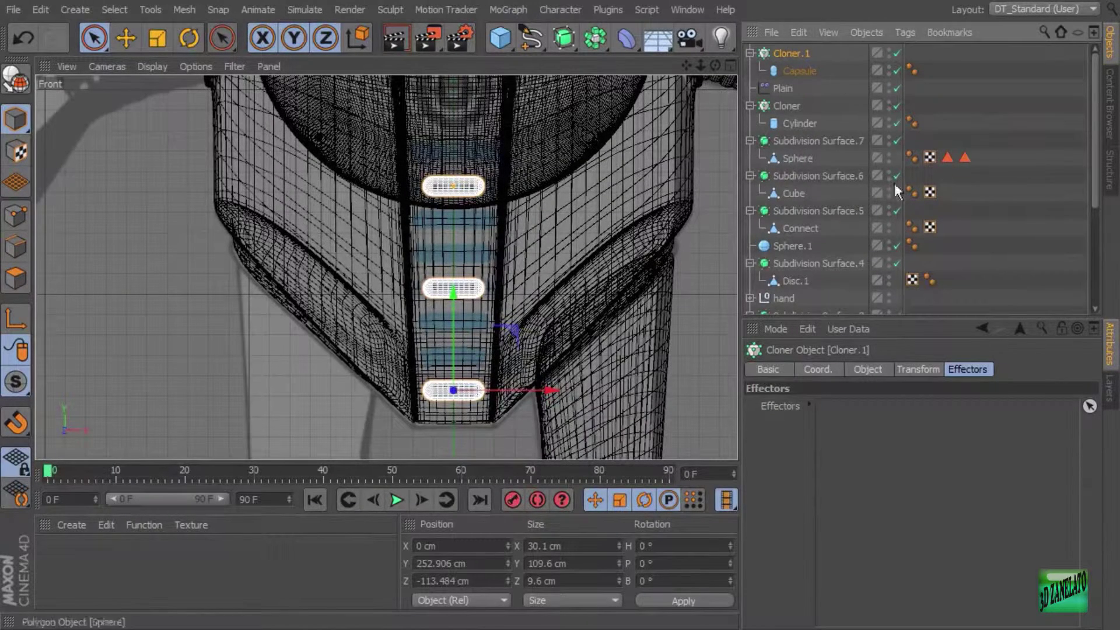
pyautogui.click(865, 369)
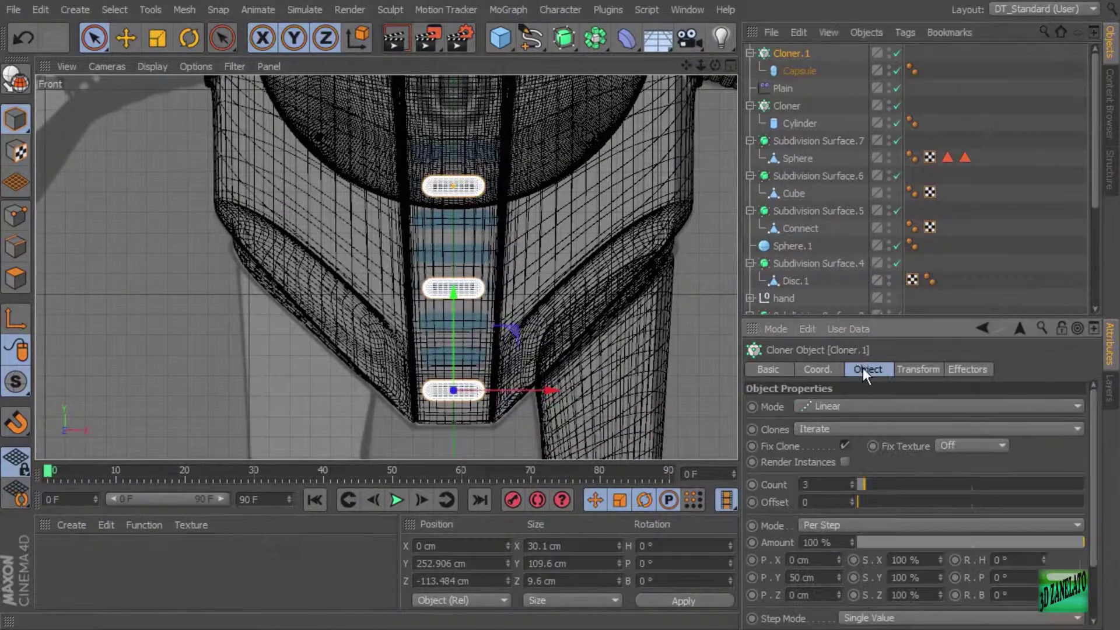
pyautogui.click(852, 482)
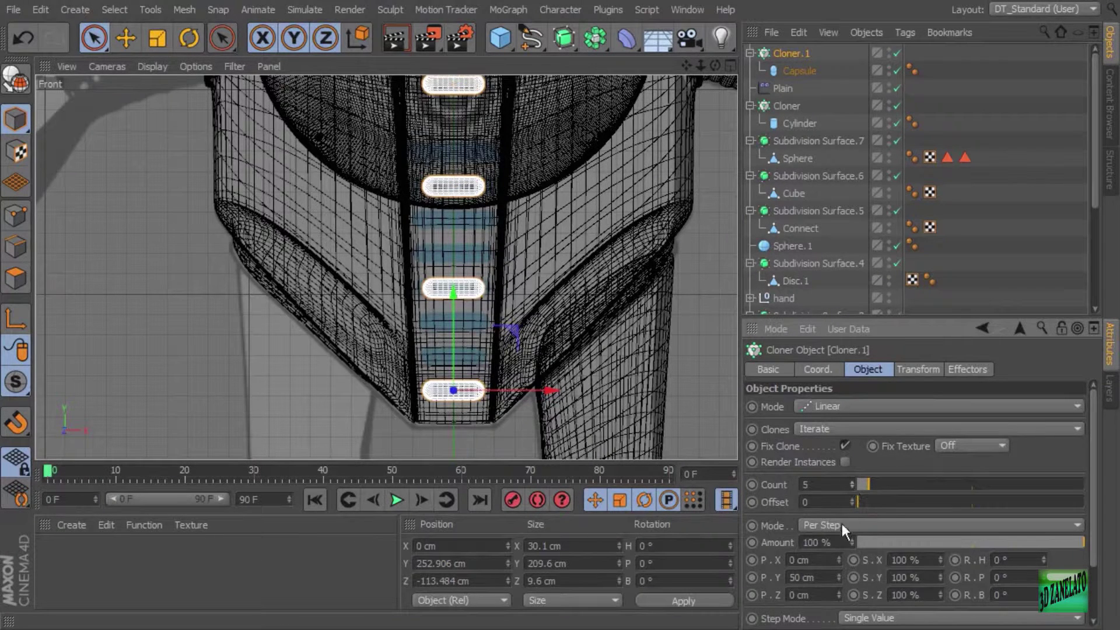
# Set the capsule cloner's vertical spacing per step to 16.9 cm and its clone count to 8.
pyautogui.moveTo(837, 575); pyautogui.dragTo(838, 606)
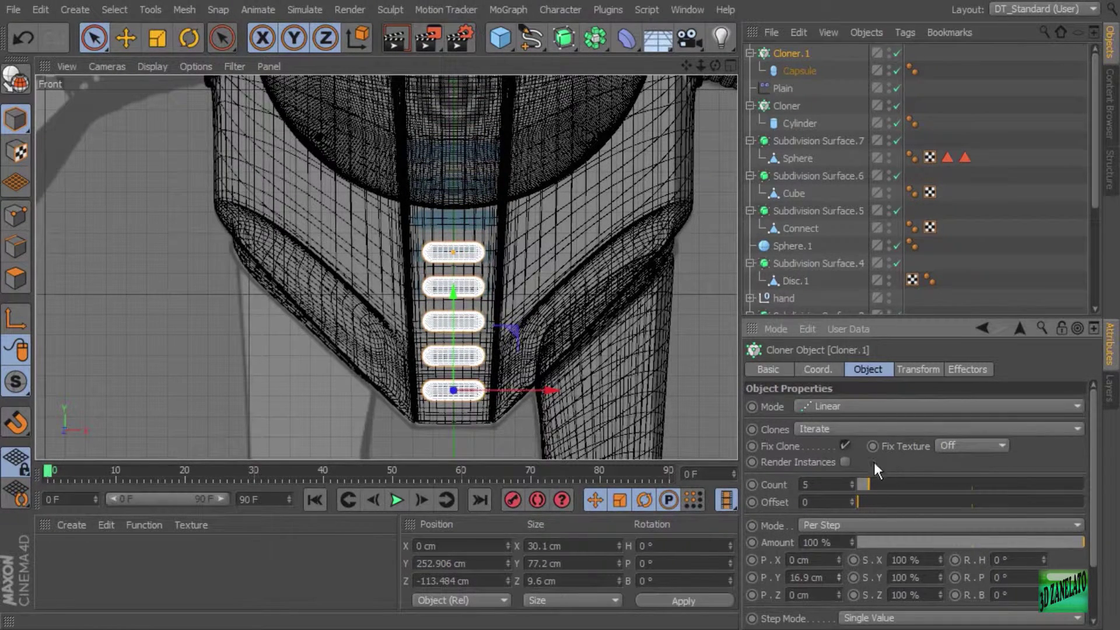
pyautogui.click(853, 478)
pyautogui.click(853, 478)
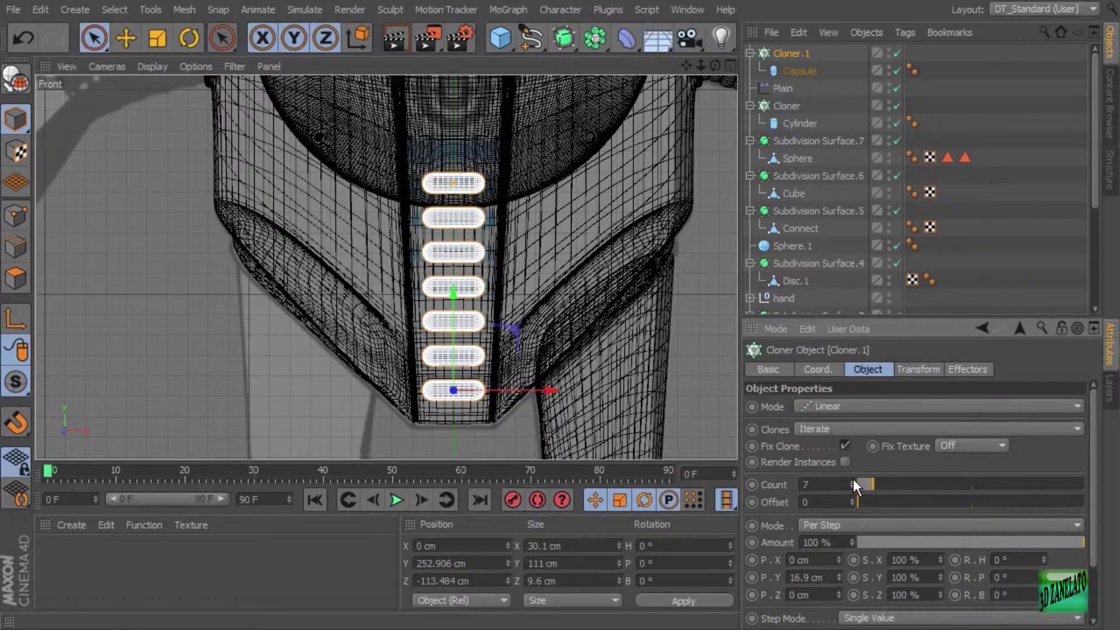
pyautogui.click(852, 478)
# Try increasing the per-step X scale of the capsule clones, and undo it.
pyautogui.keyDown('alt'); pyautogui.moveTo(639, 294); pyautogui.dragTo(661, 278, button='middle'); pyautogui.keyUp('alt')
pyautogui.keyDown('alt'); pyautogui.moveTo(624, 295); pyautogui.dragTo(659, 289, button='right'); pyautogui.keyUp('alt')
pyautogui.keyDown('alt'); pyautogui.moveTo(631, 278); pyautogui.dragTo(688, 303, button='middle'); pyautogui.keyUp('alt')
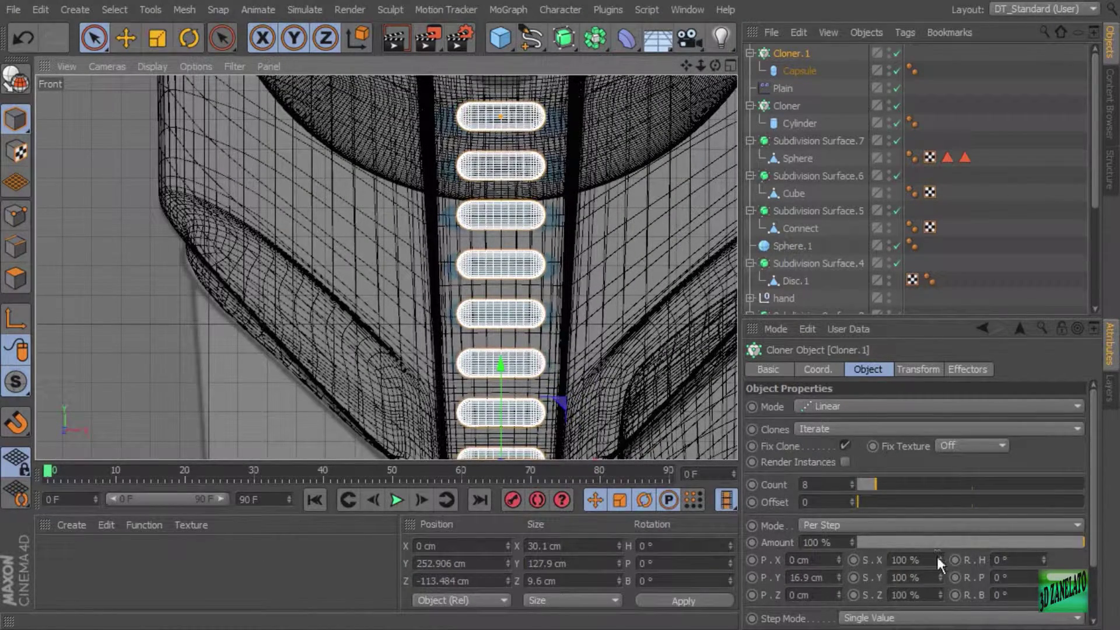
pyautogui.moveTo(937, 554); pyautogui.dragTo(940, 574)
pyautogui.hotkey('ctrl', 'z')
pyautogui.hotkey('ctrl', 'z')
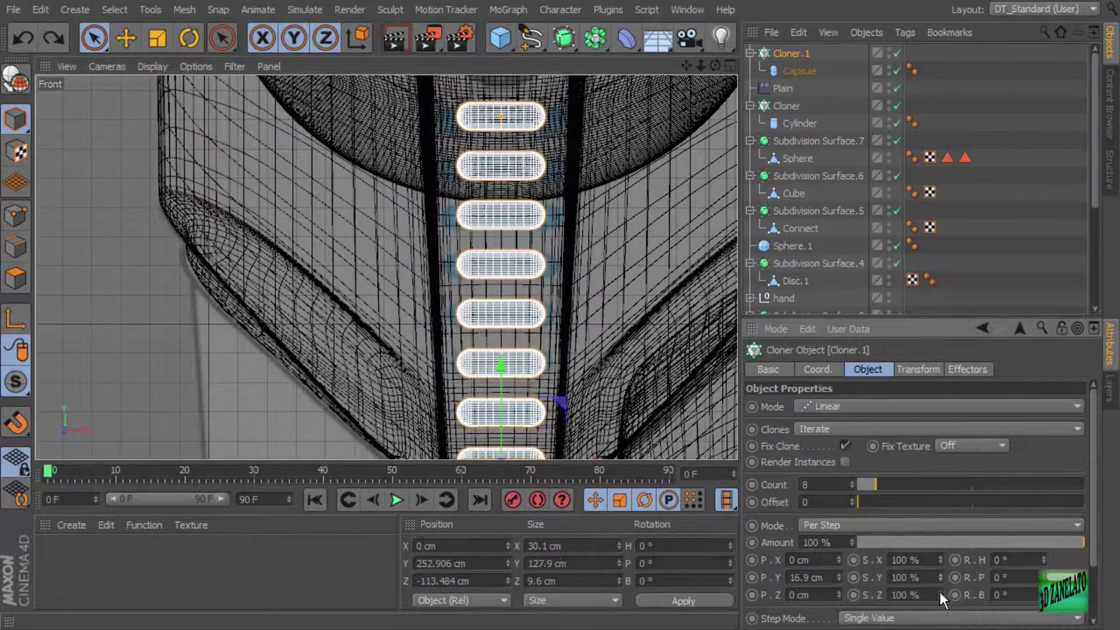
pyautogui.hotkey('ctrl', 'z')
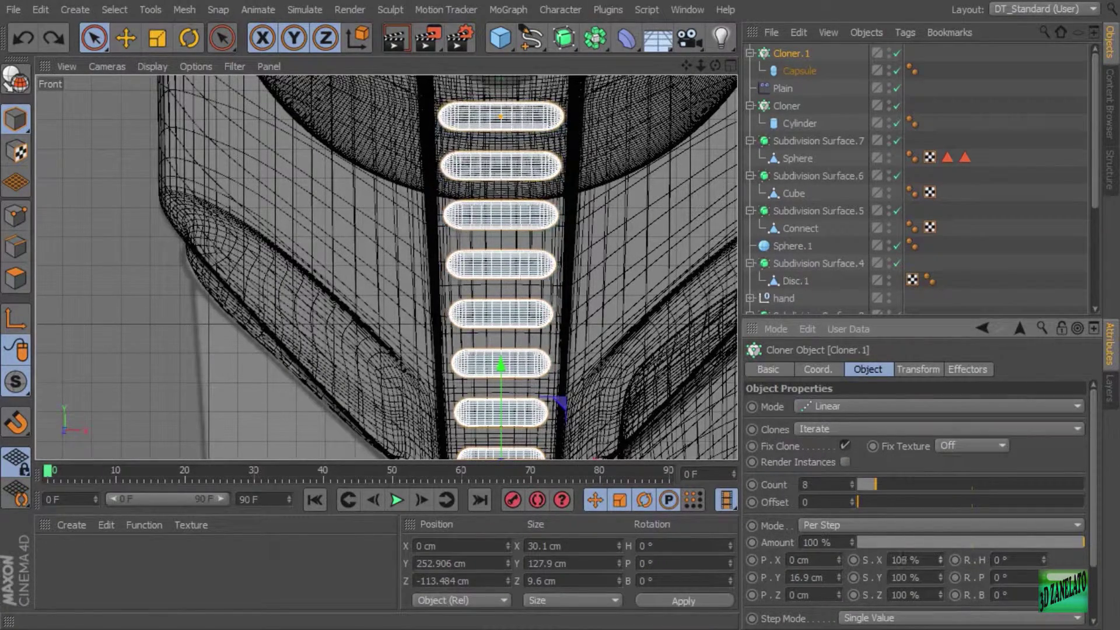
# Set the capsule cloner's per-step X scale to 105.5 % so the capsules widen towards the top of the panel.
pyautogui.middleClick(568, 326)
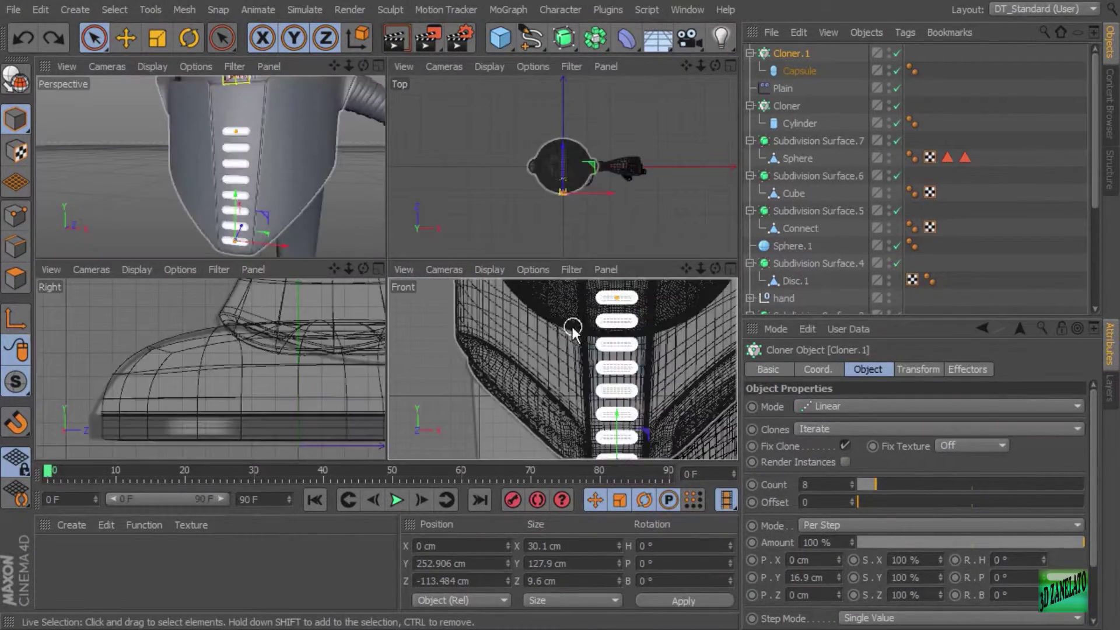
pyautogui.keyDown('alt'); pyautogui.moveTo(330, 179); pyautogui.dragTo(321, 198); pyautogui.keyUp('alt')
pyautogui.keyDown('alt'); pyautogui.moveTo(319, 195); pyautogui.dragTo(327, 192, button='right'); pyautogui.keyUp('alt')
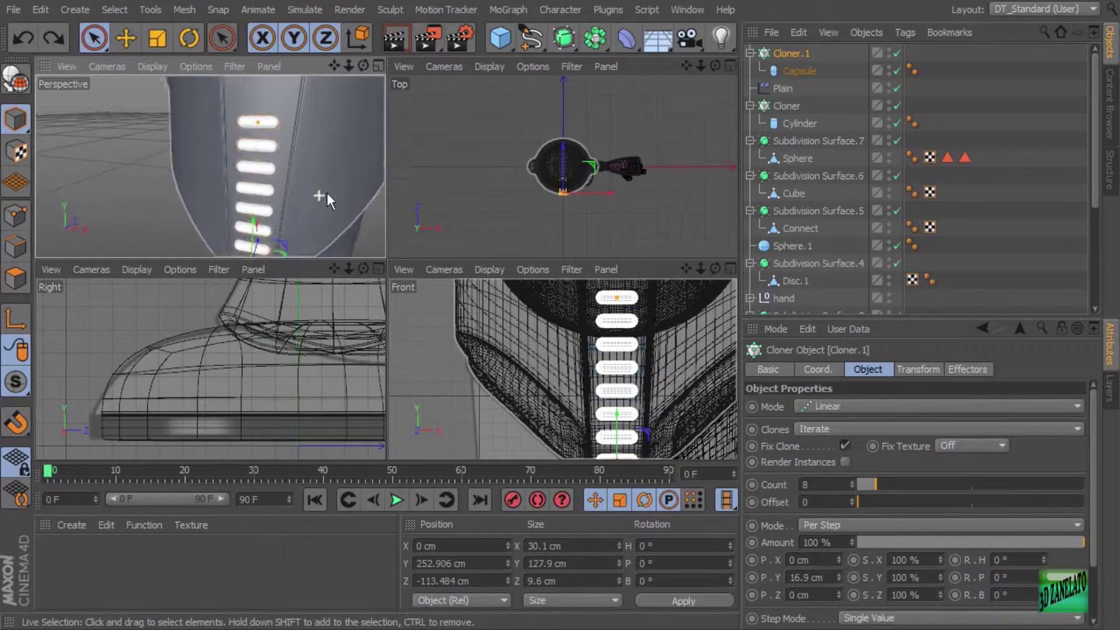
pyautogui.keyDown('alt'); pyautogui.moveTo(590, 350); pyautogui.dragTo(577, 381, button='middle'); pyautogui.keyUp('alt')
pyautogui.keyDown('alt'); pyautogui.moveTo(578, 381); pyautogui.dragTo(592, 381, button='right'); pyautogui.keyUp('alt')
pyautogui.scroll(5, 595, 388)
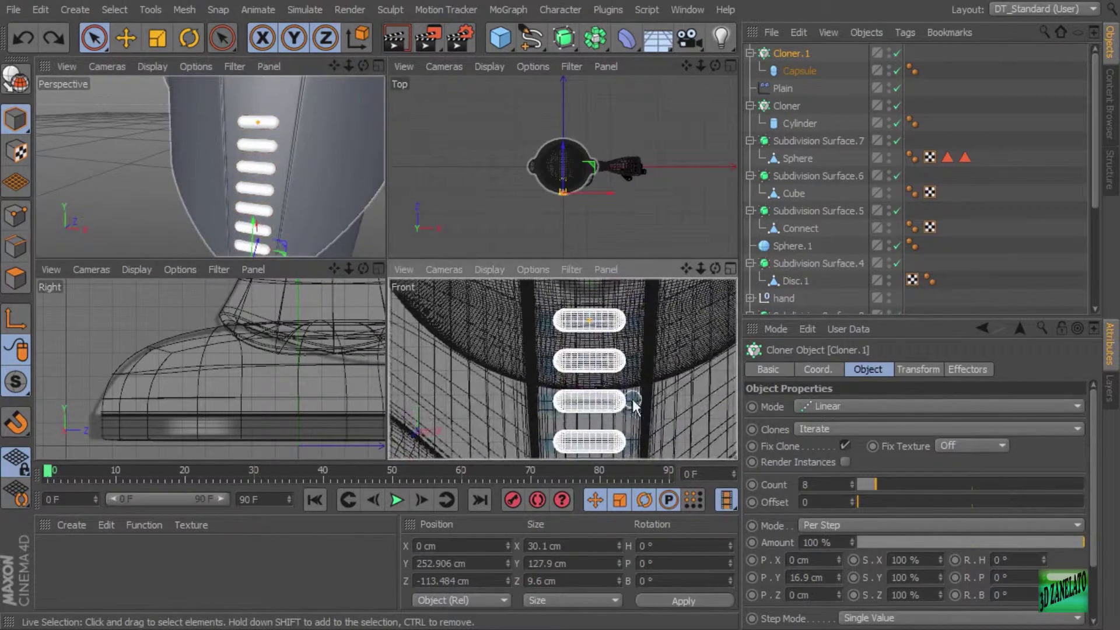
pyautogui.keyDown('alt'); pyautogui.moveTo(623, 427); pyautogui.dragTo(620, 439, button='middle'); pyautogui.keyUp('alt')
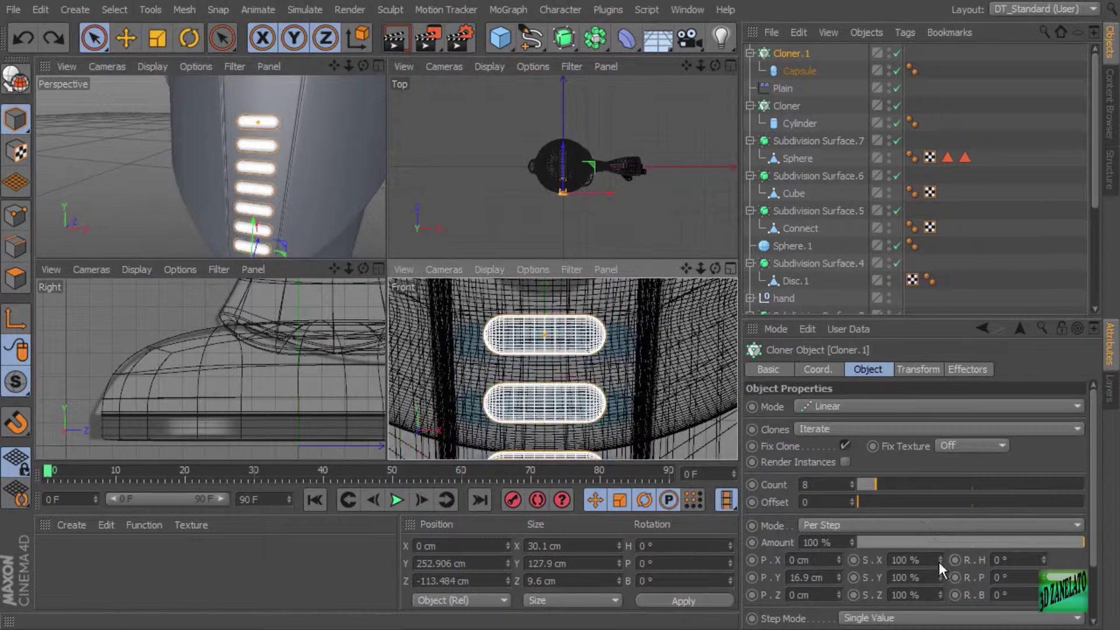
pyautogui.moveTo(939, 560); pyautogui.dragTo(940, 548)
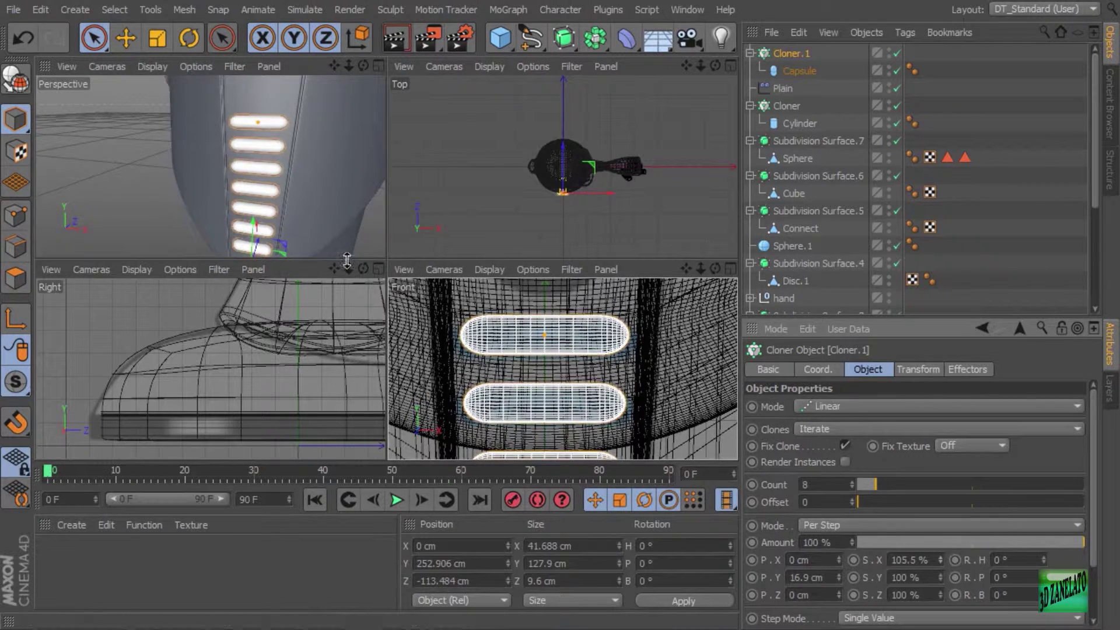
# Examine from the side how the row of capsules follows the curvature of the robot's front panel.
pyautogui.keyDown('alt'); pyautogui.moveTo(338, 215); pyautogui.dragTo(126, 170); pyautogui.keyUp('alt')
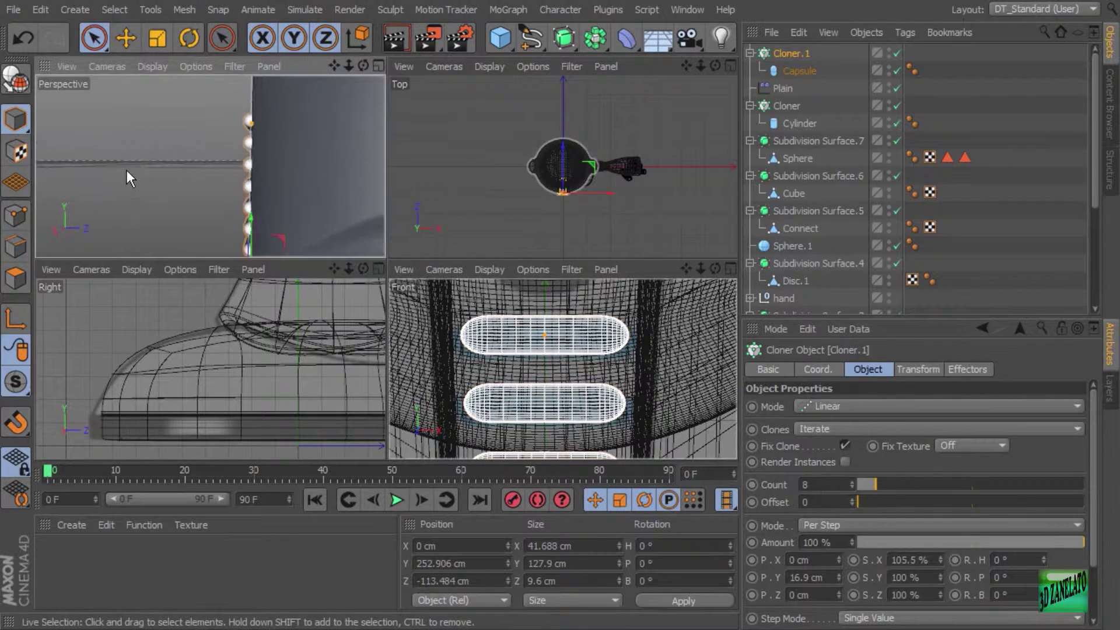
pyautogui.keyDown('alt'); pyautogui.moveTo(238, 178); pyautogui.dragTo(337, 179); pyautogui.keyUp('alt')
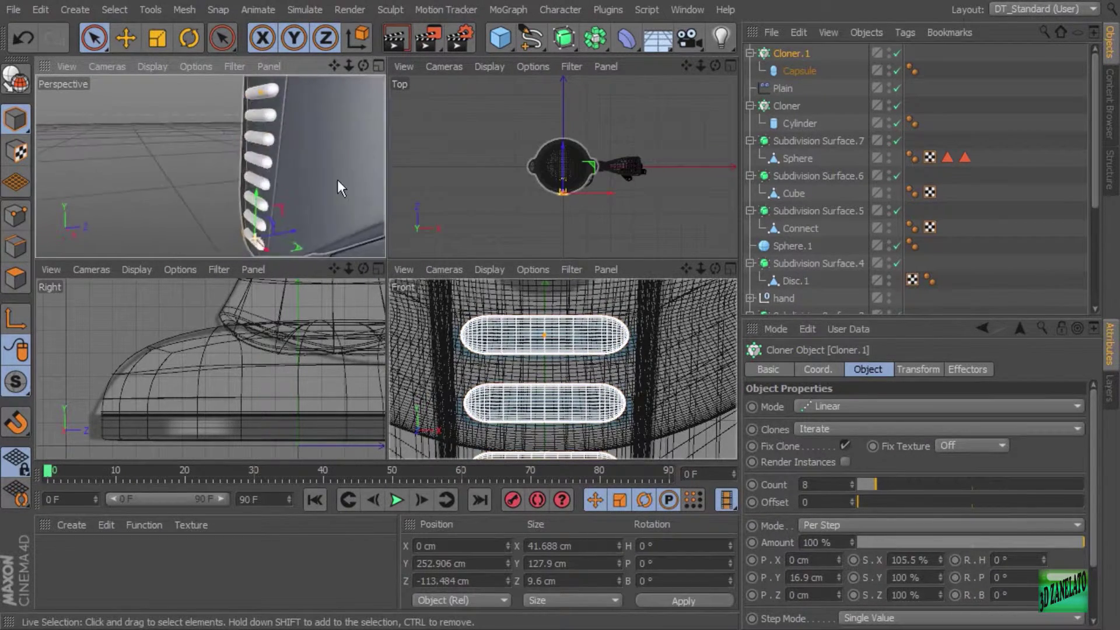
pyautogui.middleClick(325, 180)
pyautogui.keyDown('alt'); pyautogui.moveTo(430, 263); pyautogui.dragTo(549, 263); pyautogui.keyUp('alt')
pyautogui.keyDown('alt'); pyautogui.moveTo(549, 263); pyautogui.dragTo(492, 335, button='middle'); pyautogui.keyUp('alt')
pyautogui.keyDown('alt'); pyautogui.moveTo(492, 335); pyautogui.dragTo(461, 339, button='right'); pyautogui.keyUp('alt')
pyautogui.click(792, 54)
pyautogui.keyDown('alt'); pyautogui.moveTo(554, 254); pyautogui.dragTo(440, 247); pyautogui.keyUp('alt')
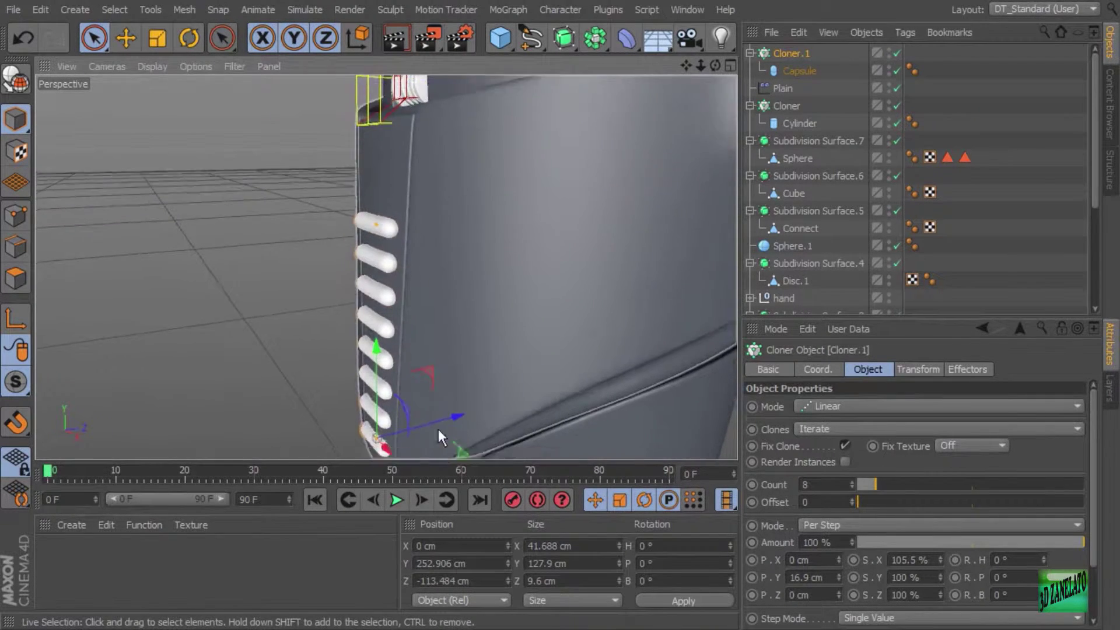
pyautogui.keyDown('alt'); pyautogui.moveTo(439, 429); pyautogui.dragTo(441, 399, button='middle'); pyautogui.keyUp('alt')
pyautogui.moveTo(448, 387); pyautogui.dragTo(484, 291)
pyautogui.hotkey('ctrl', 'z')
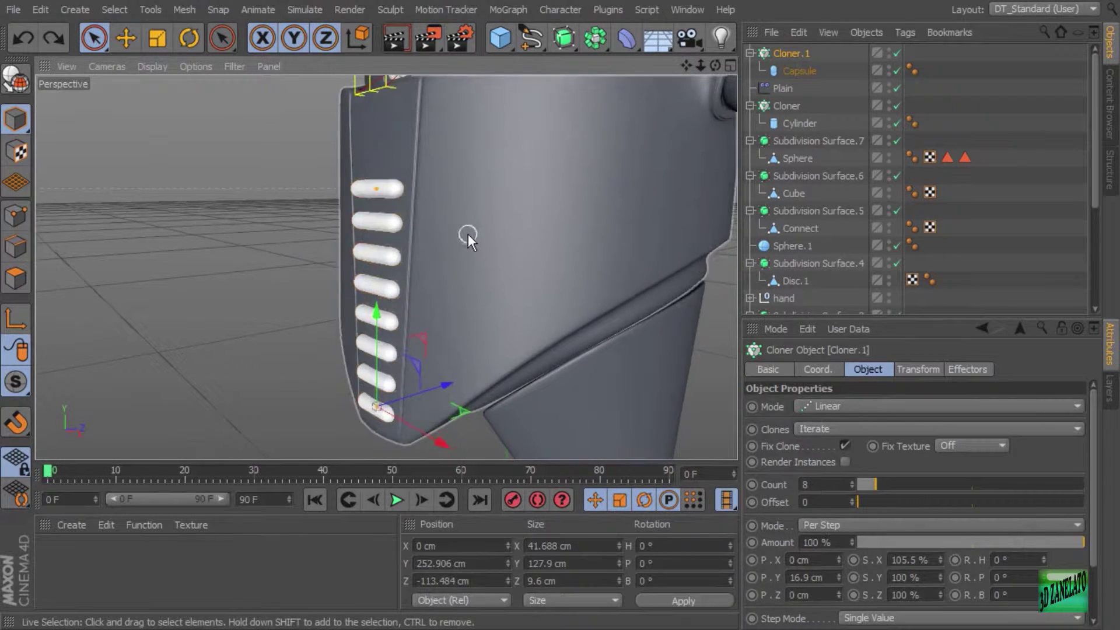
pyautogui.moveTo(468, 234)
pyautogui.keyDown('alt'); pyautogui.mouseDown()
pyautogui.moveTo(387, 125)
pyautogui.moveTo(387, 200)
pyautogui.moveTo(379, 182)
pyautogui.moveTo(414, 147)
pyautogui.moveTo(414, 116)
pyautogui.moveTo(435, 248)
pyautogui.moveTo(461, 233)
pyautogui.mouseUp(); pyautogui.keyUp('alt')
pyautogui.click(806, 56)
pyautogui.keyDown('alt'); pyautogui.moveTo(548, 234); pyautogui.dragTo(584, 313); pyautogui.keyUp('alt')
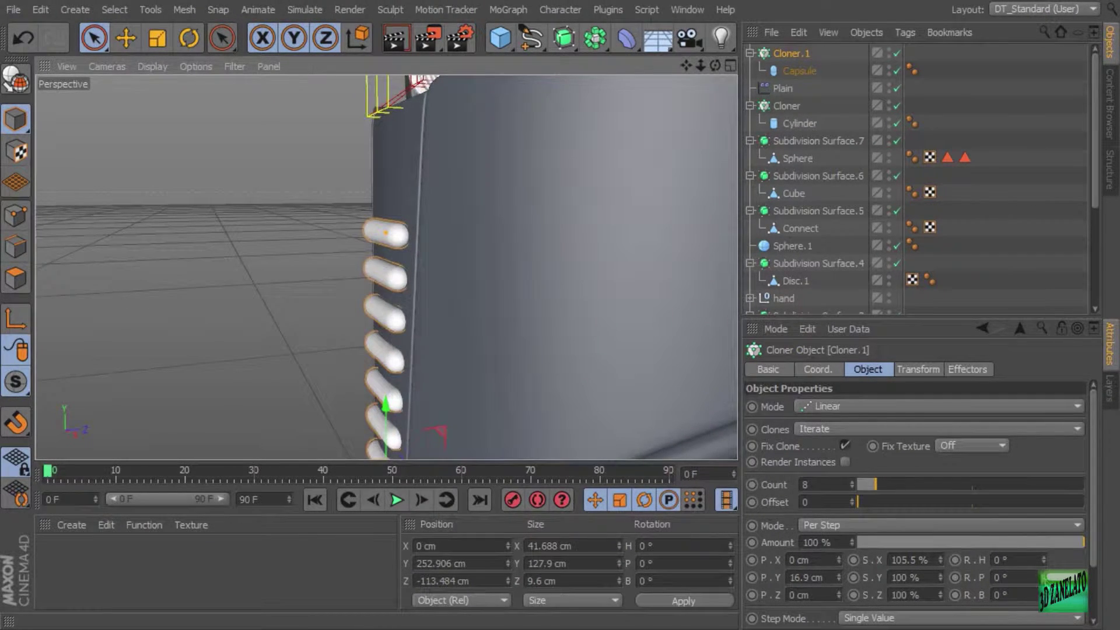
# Try changing the capsule cloner's per-step heading rotation and X offset, and undo both changes.
pyautogui.click(1043, 561)
pyautogui.hotkey('ctrl', 'z')
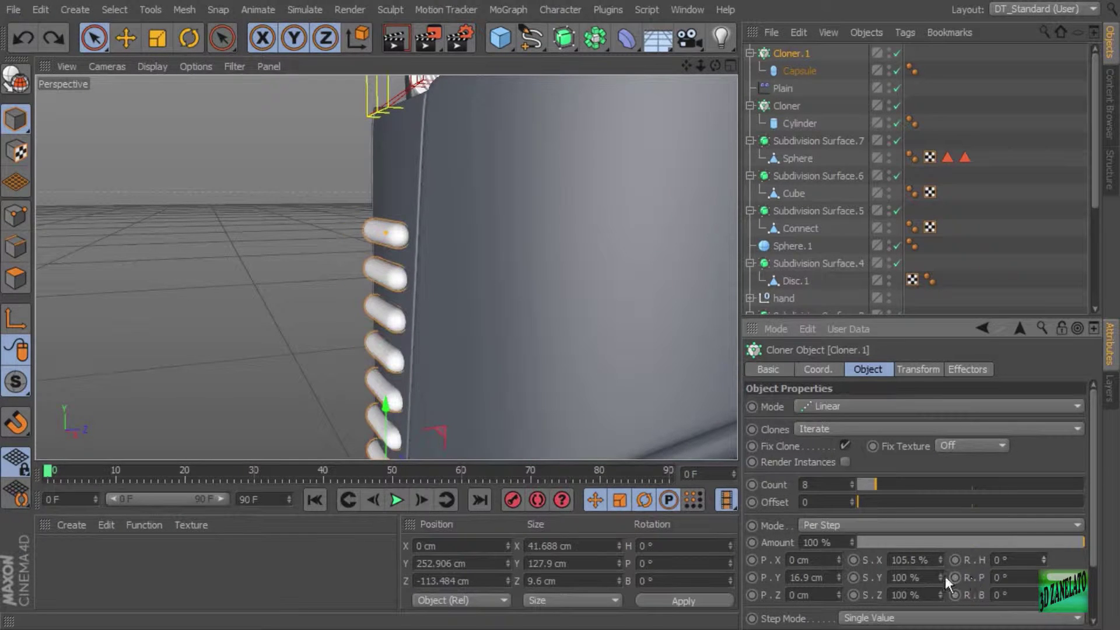
pyautogui.moveTo(839, 559); pyautogui.dragTo(839, 551)
pyautogui.hotkey('ctrl', 'z')
# Set the capsule cloner's per-step Z offset to 0.3 cm to fit the row to the front panel.
pyautogui.moveTo(838, 593); pyautogui.dragTo(839, 596)
pyautogui.keyDown('alt'); pyautogui.moveTo(537, 395); pyautogui.dragTo(524, 316); pyautogui.keyUp('alt')
pyautogui.keyDown('alt'); pyautogui.moveTo(524, 316); pyautogui.dragTo(508, 254, button='middle'); pyautogui.keyUp('alt')
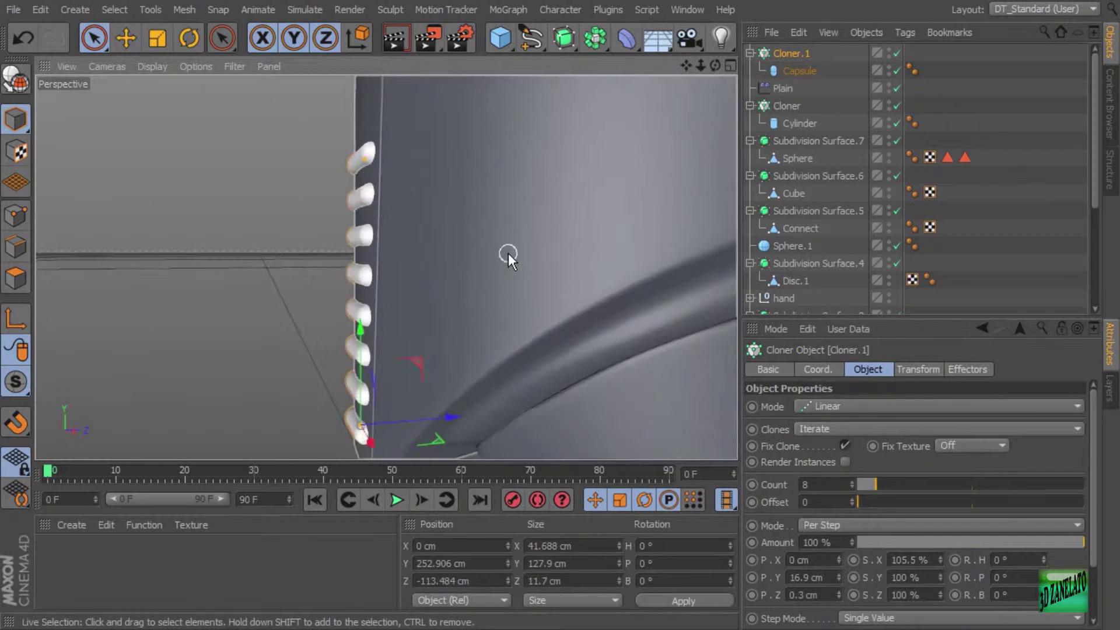
pyautogui.keyDown('alt'); pyautogui.moveTo(509, 254); pyautogui.dragTo(549, 264); pyautogui.keyUp('alt')
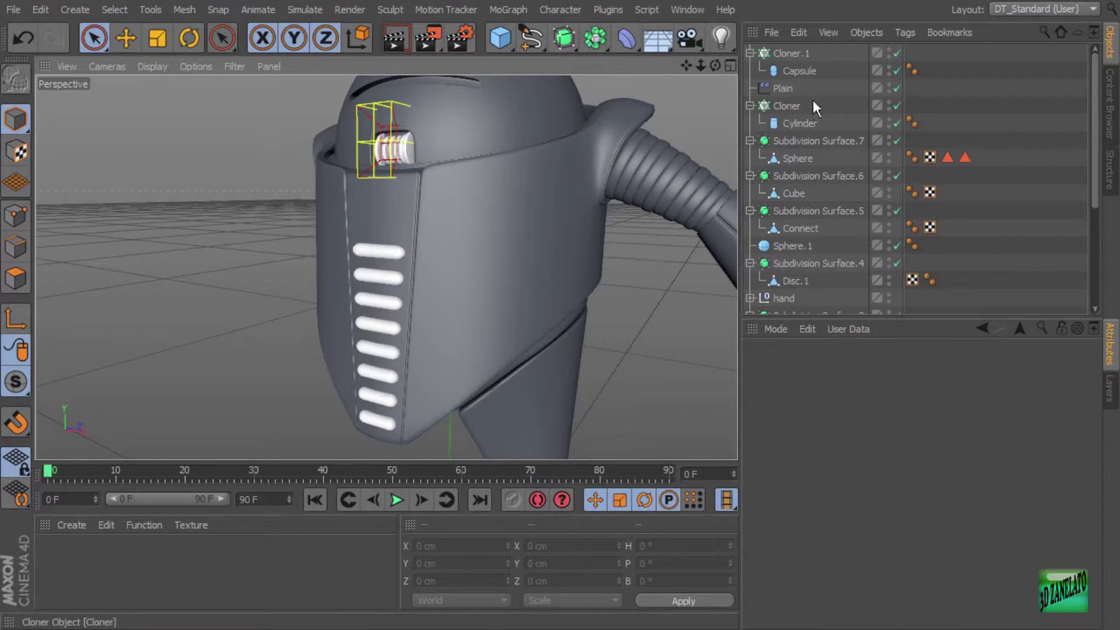
# Examine the finished row of capsules on the robot's front panel from the front with the cloner deselected.
pyautogui.keyDown('alt'); pyautogui.moveTo(388, 277); pyautogui.dragTo(514, 274); pyautogui.keyUp('alt')
pyautogui.keyDown('alt'); pyautogui.moveTo(565, 266); pyautogui.dragTo(525, 344); pyautogui.keyUp('alt')
pyautogui.scroll(3, 530, 327)
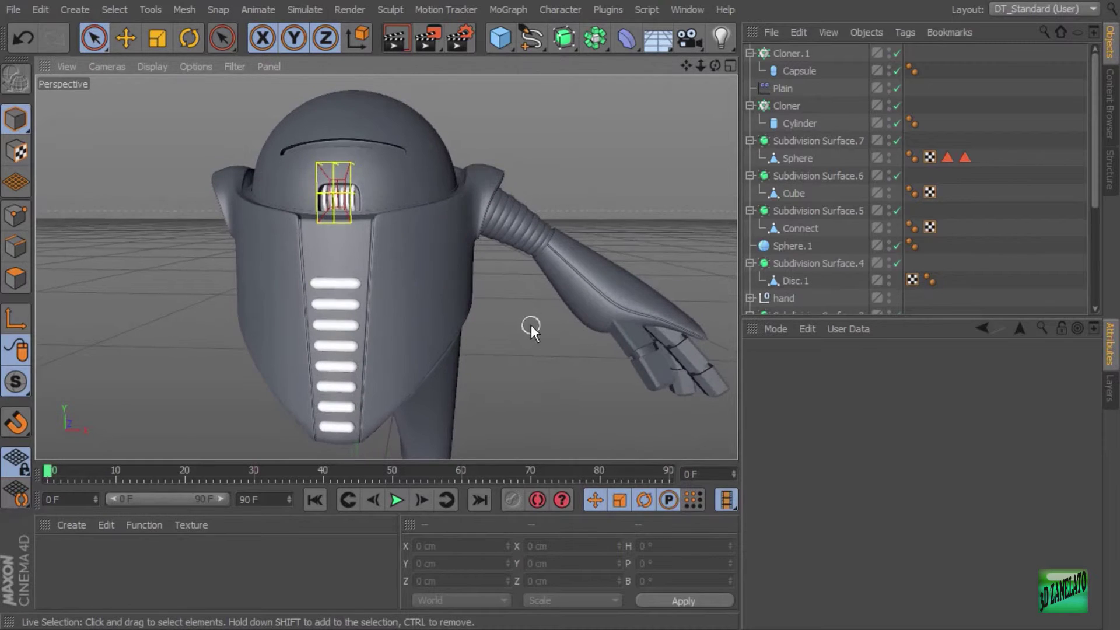
pyautogui.scroll(2, 531, 324)
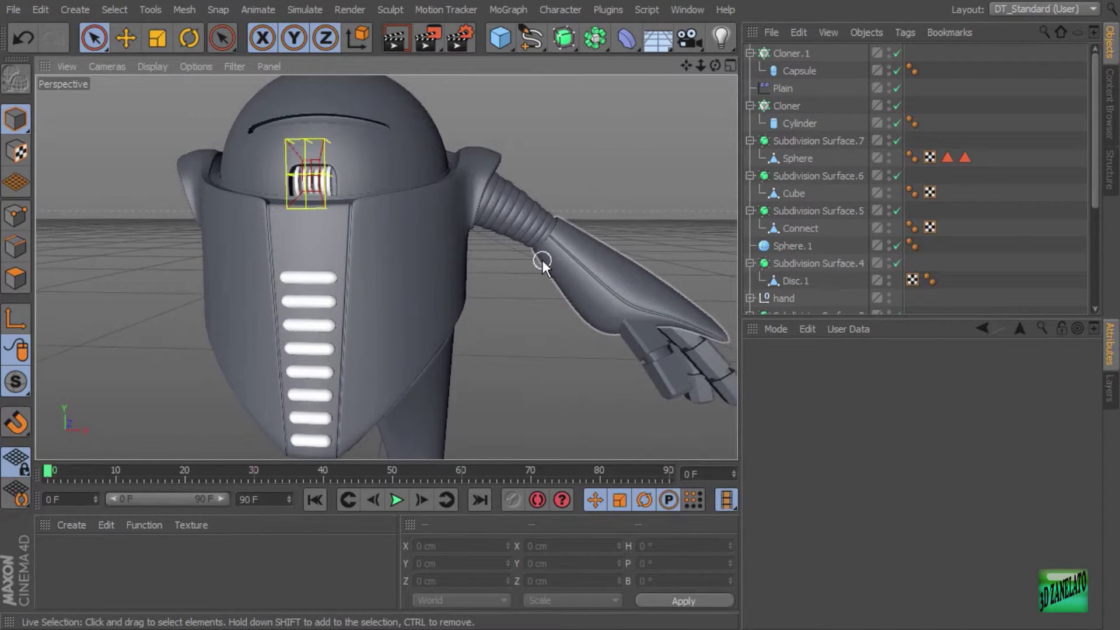